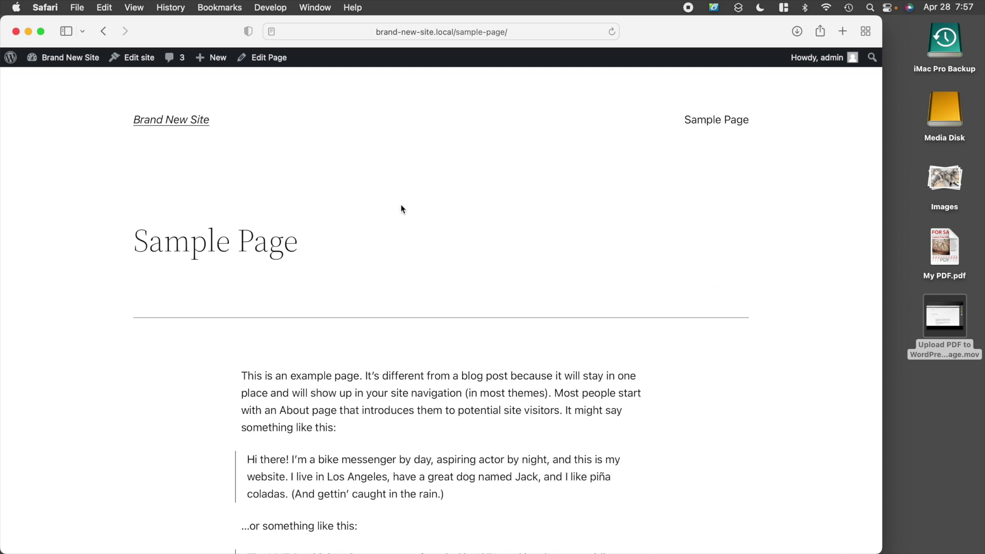
Scroll through the live Sample Page's content before editing.
scroll(403, 211, "down", 3)
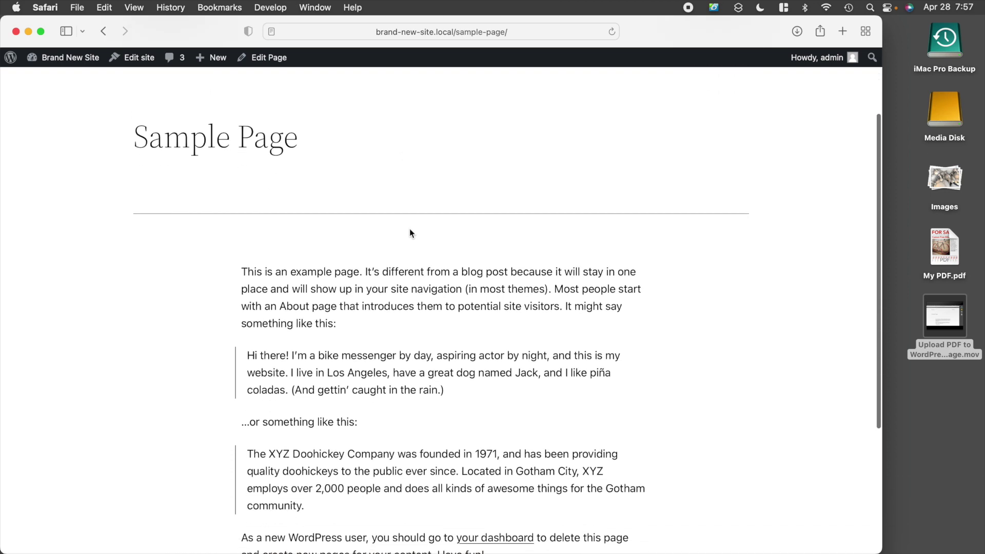
scroll(409, 229, "up", 4)
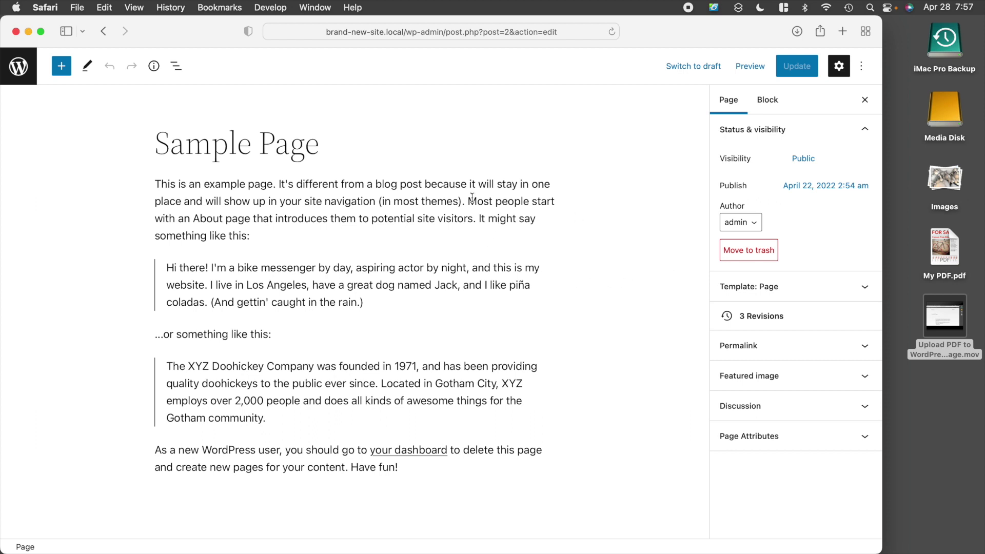
Start a new empty block right after the opening paragraph.
left_click(448, 199)
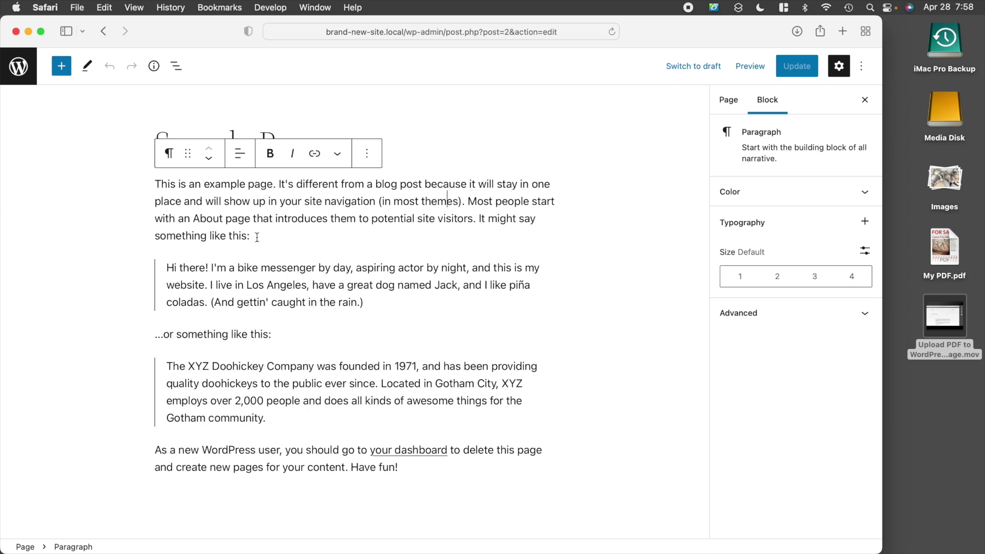
left_click(225, 249)
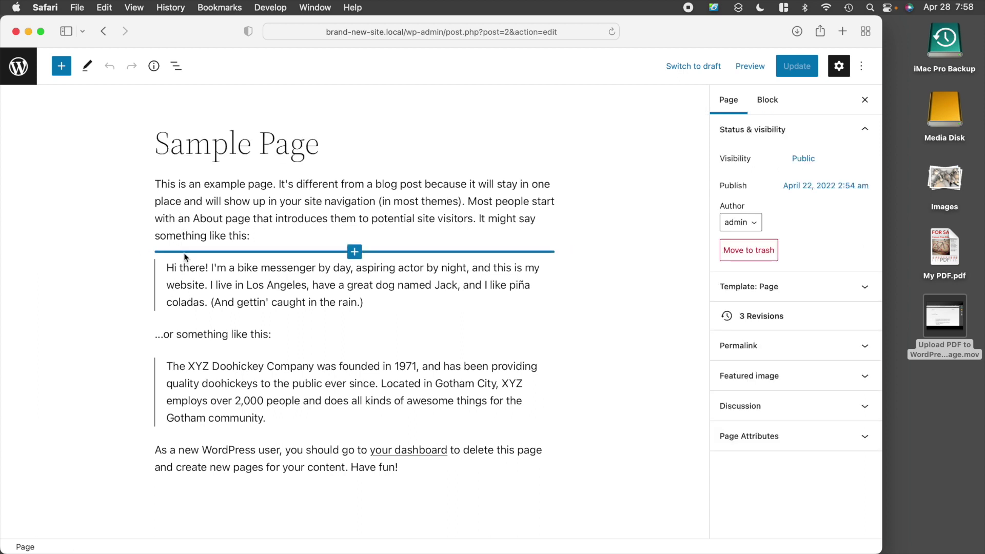
left_click(188, 272)
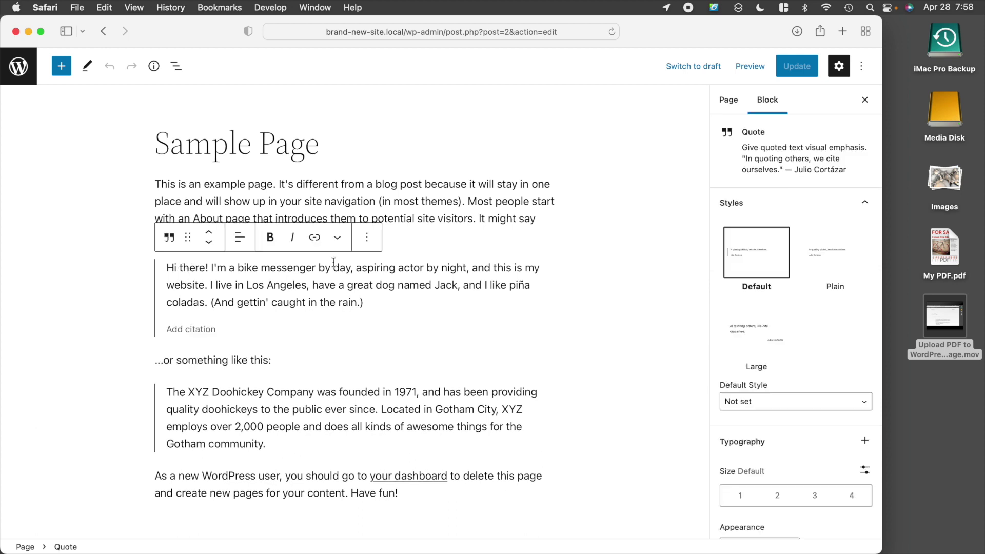
left_click(361, 201)
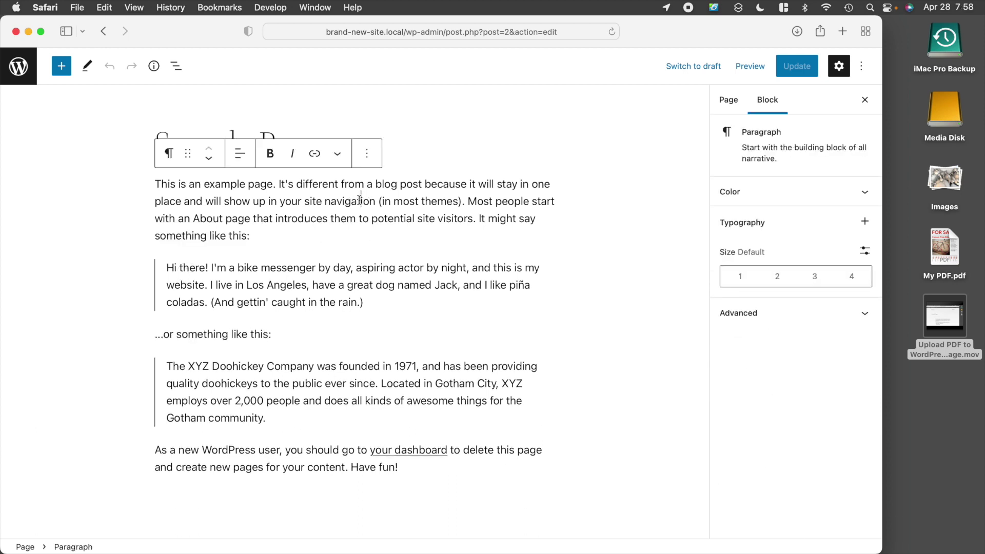
left_click(254, 237)
key("Return")
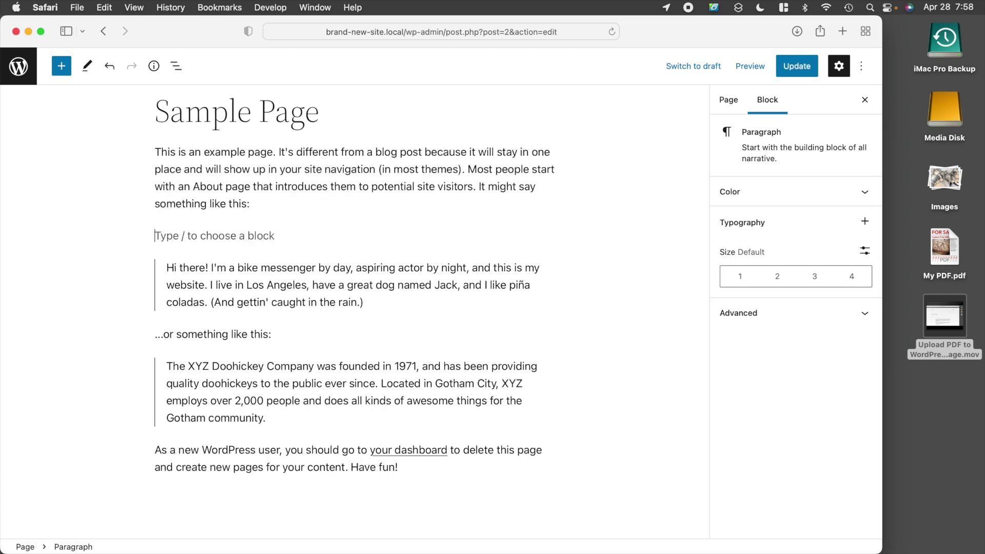
Turn the new block into a Spacer with /spa and set its height to 50 px.
type("/spa")
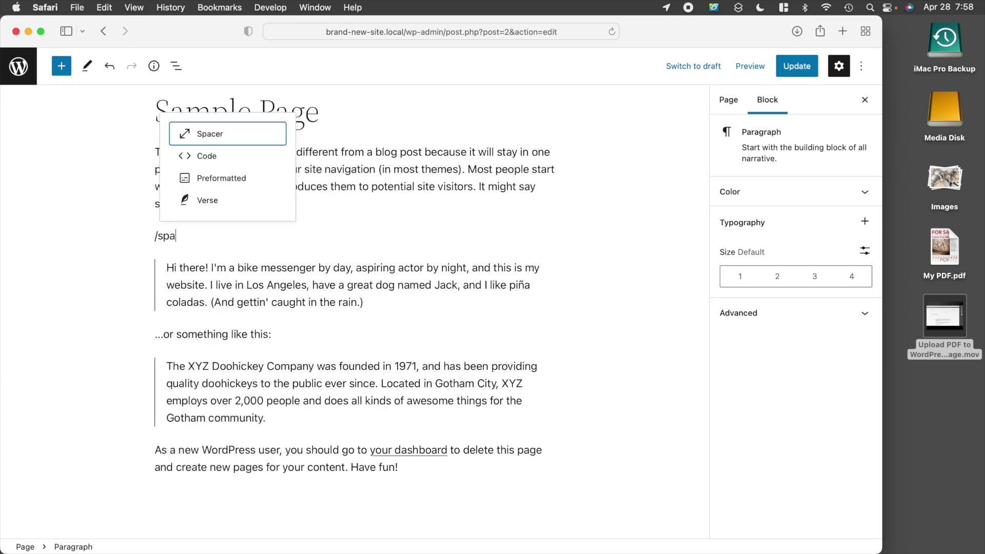
key("Return")
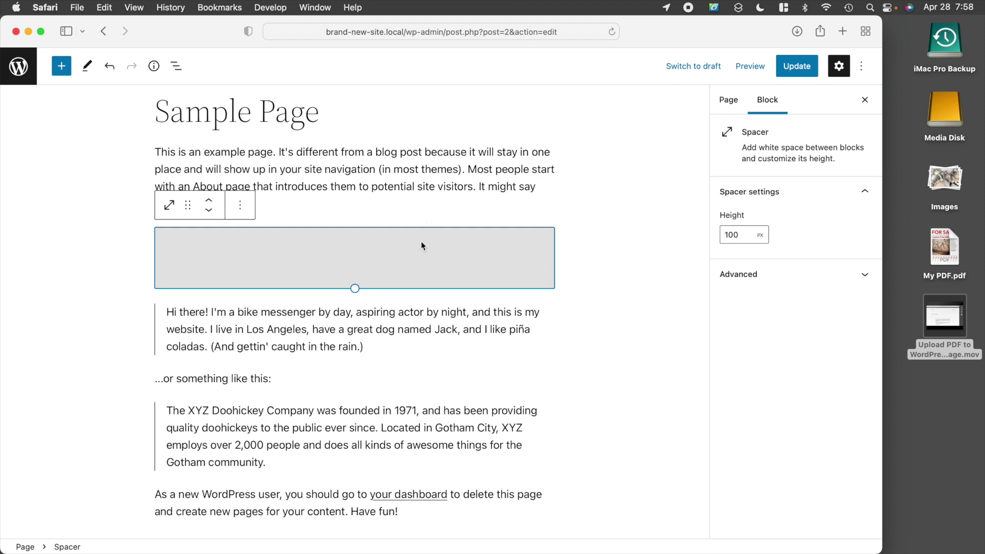
left_click_drag(355, 287, 357, 253)
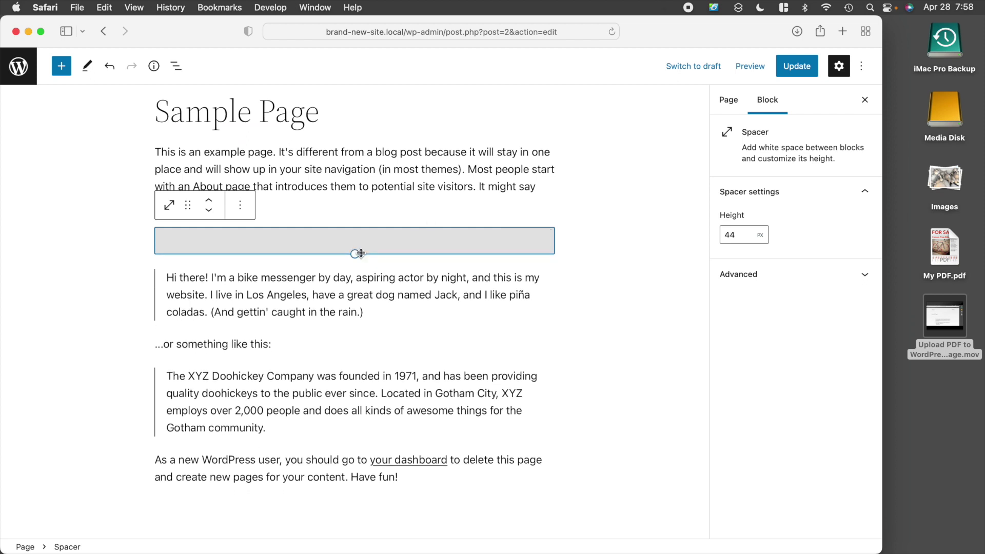
double_click(736, 233)
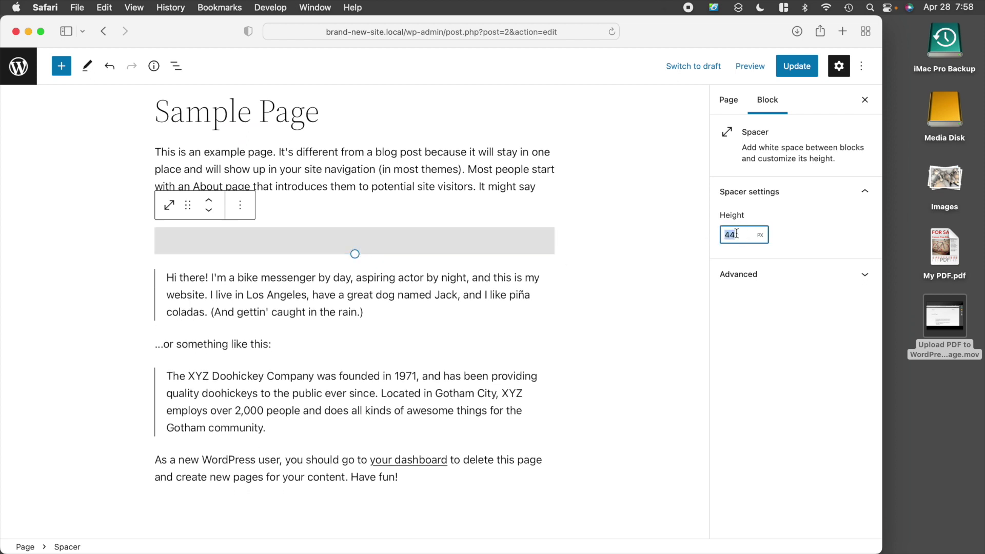
type("50")
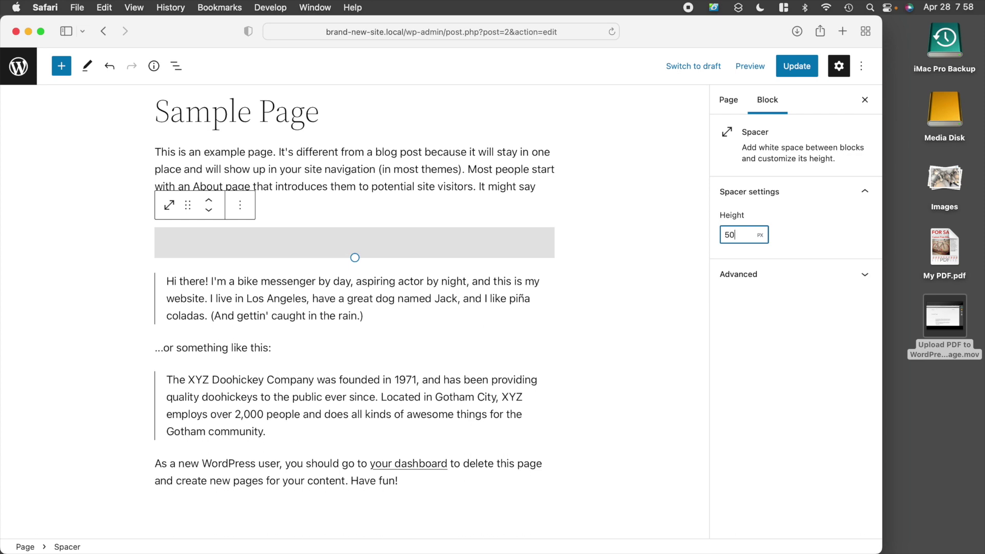
Duplicate the 50 px spacer and move the copy below the 'Hi there' quote.
left_click(240, 206)
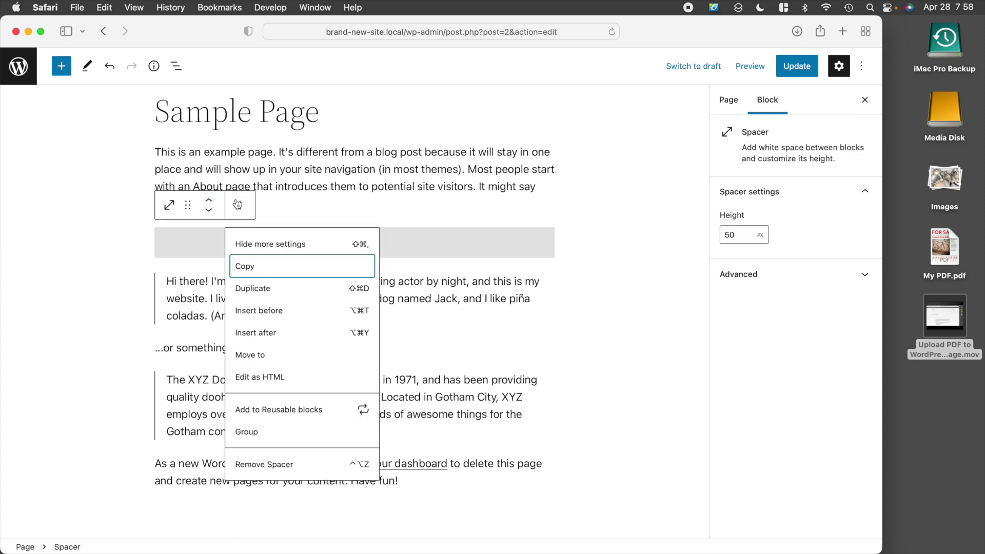
left_click(297, 290)
left_click(215, 258)
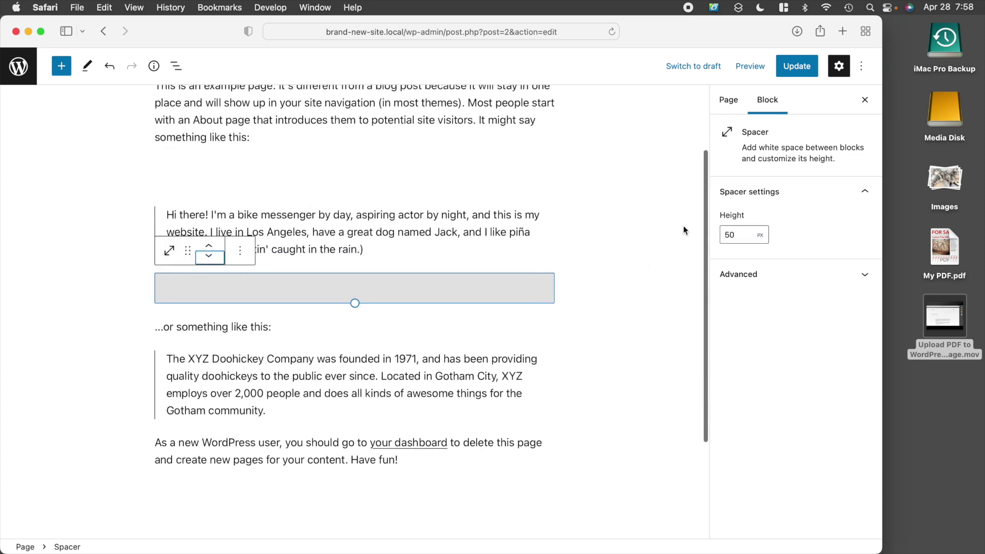
left_click(663, 228)
Update the page, review the live Sample Page, then return to editing it.
left_click(791, 75)
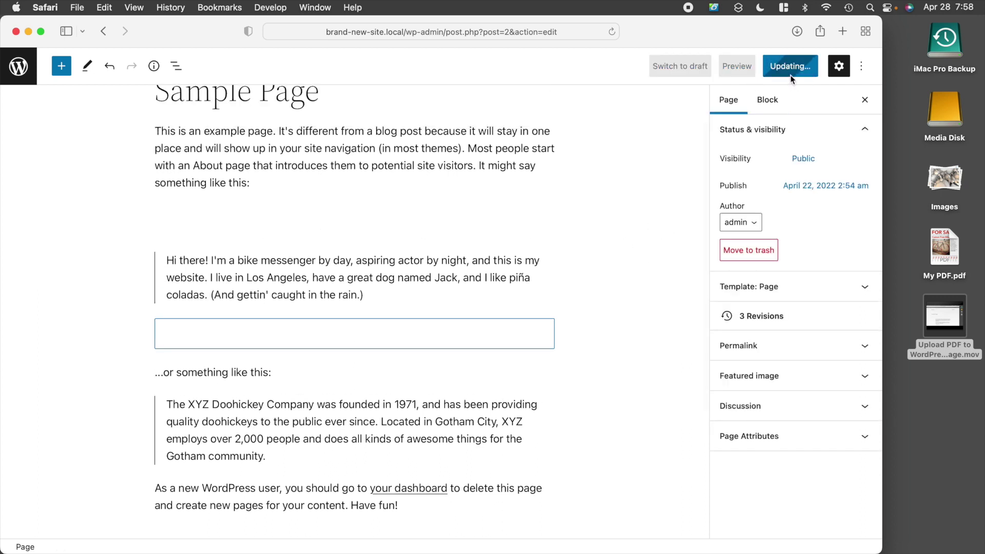
left_click(124, 521)
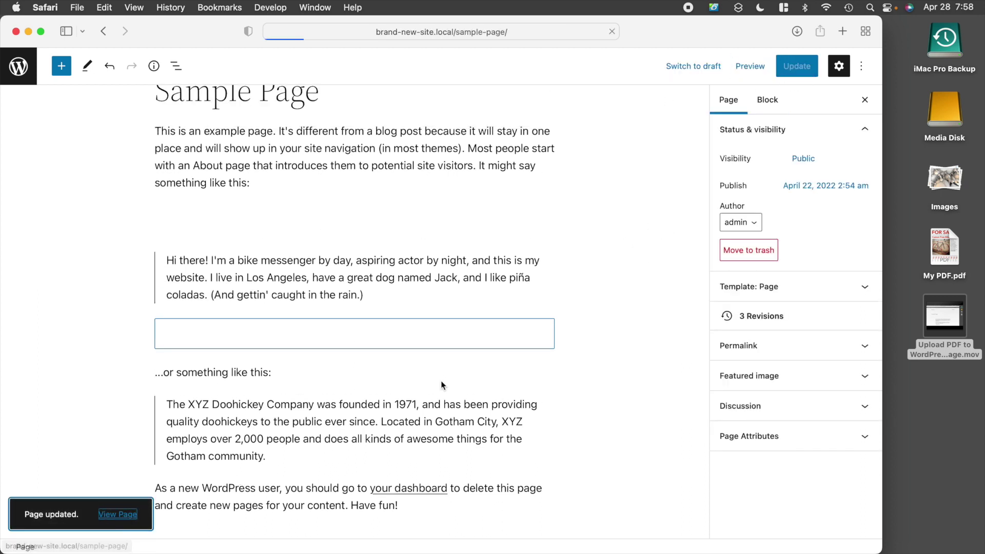
scroll(452, 369, "down", 5)
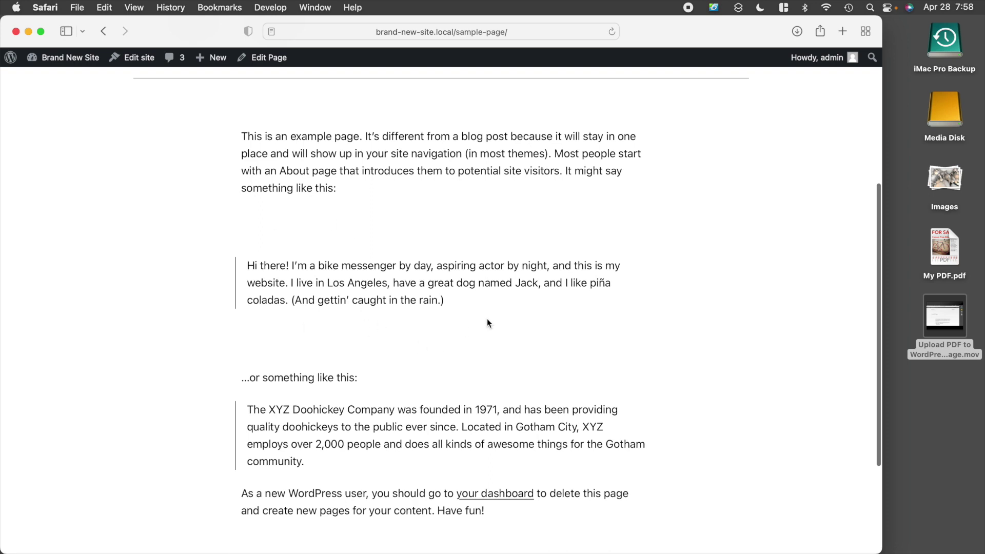
scroll(488, 319, "up", 4)
scroll(486, 318, "down", 3)
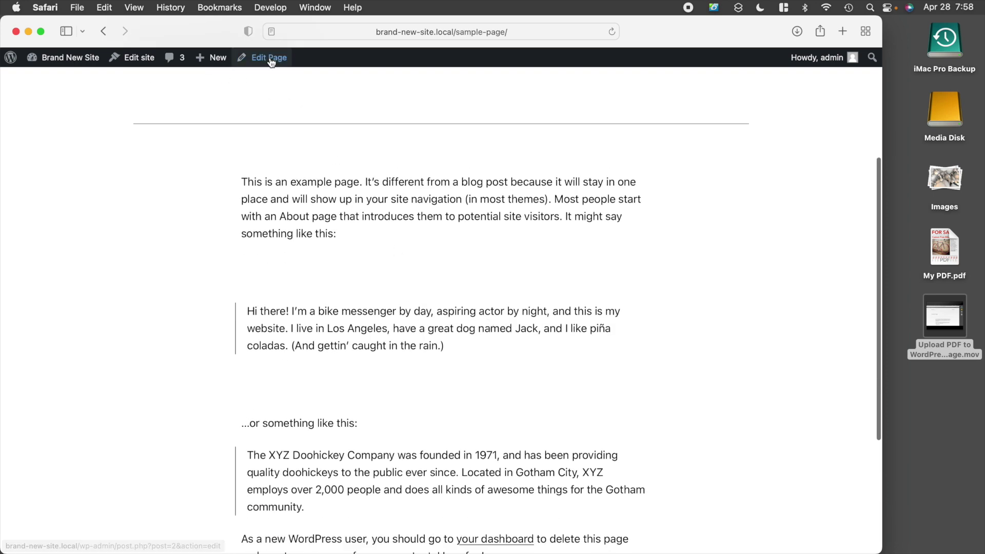
scroll(266, 60, "down", 1)
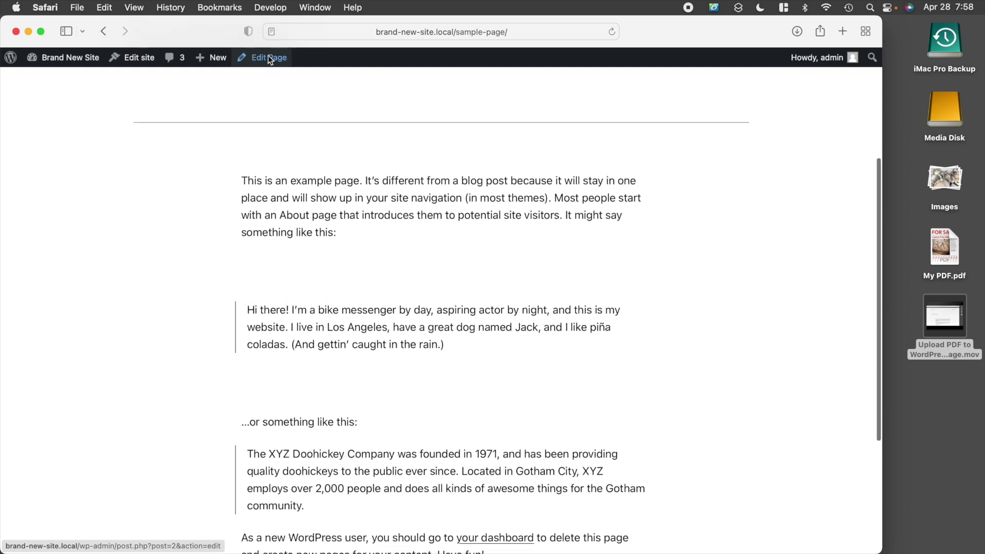
left_click(267, 57)
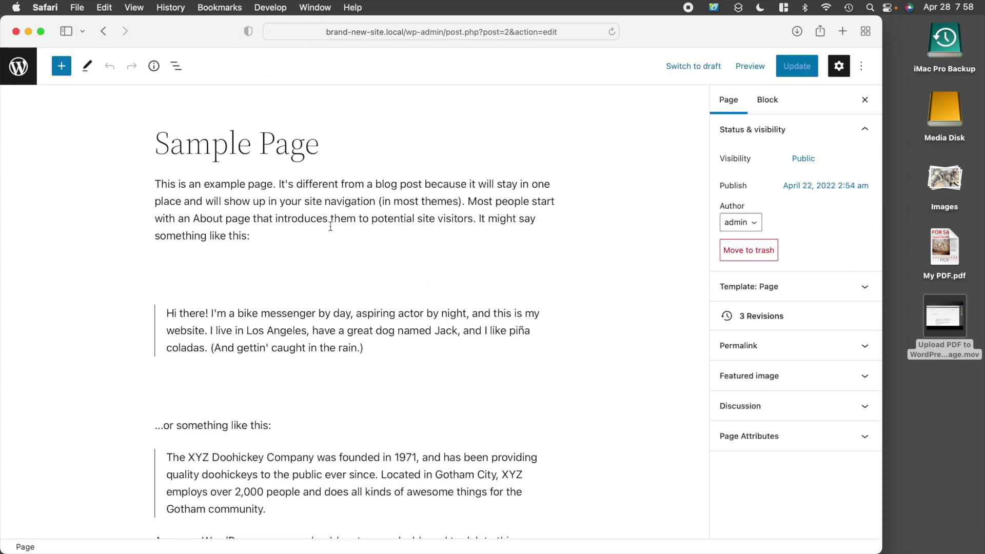
left_click(286, 199)
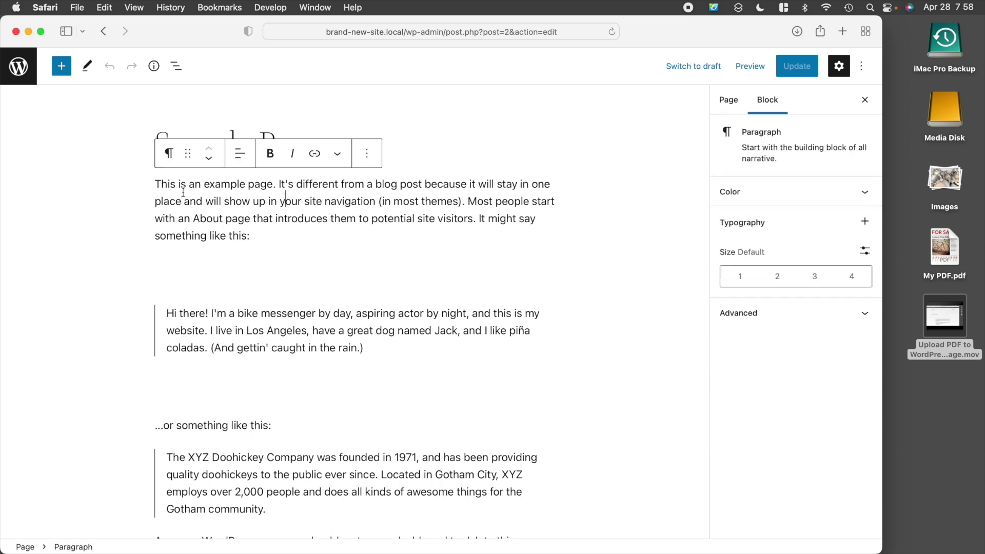
left_click(818, 193)
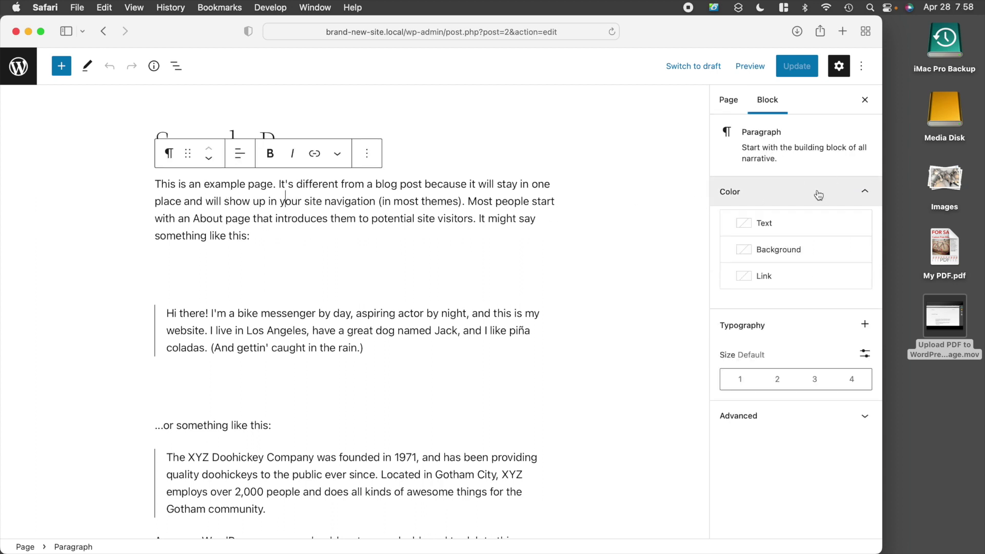
left_click(792, 255)
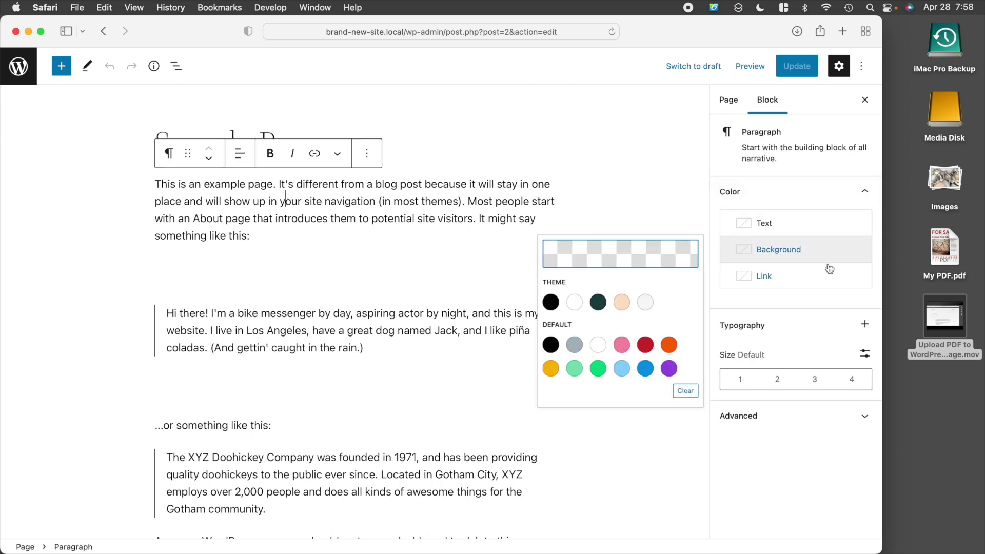
left_click(615, 306)
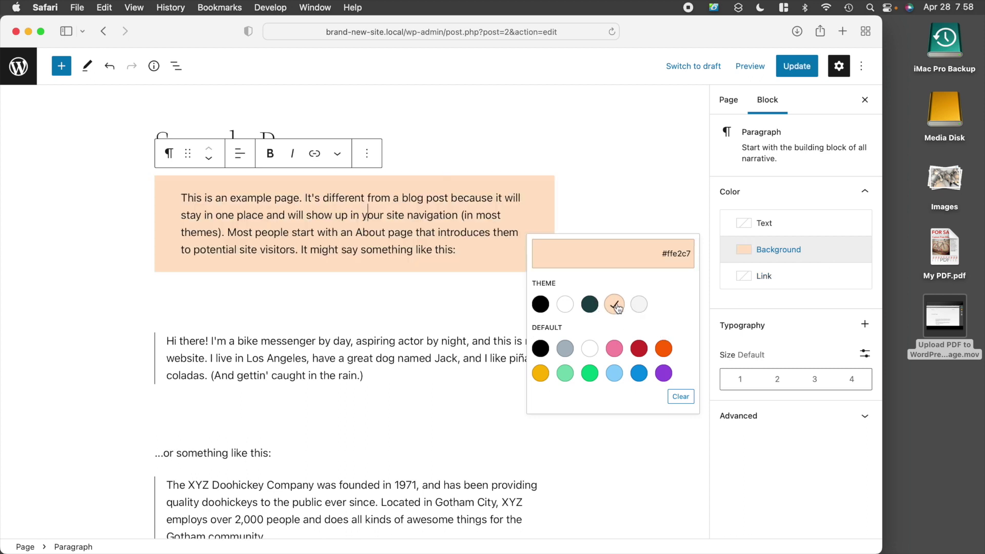
left_click(643, 187)
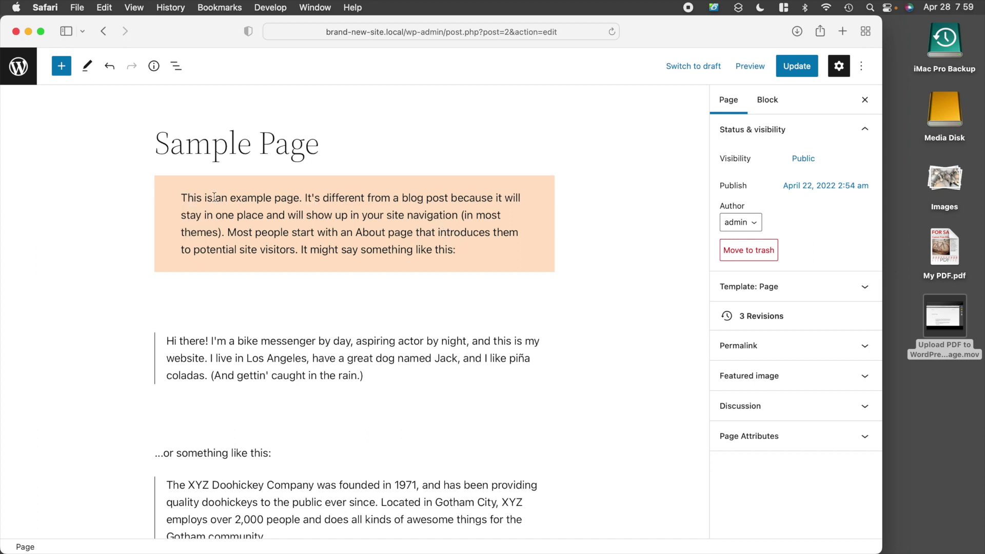
left_click_drag(183, 197, 305, 216)
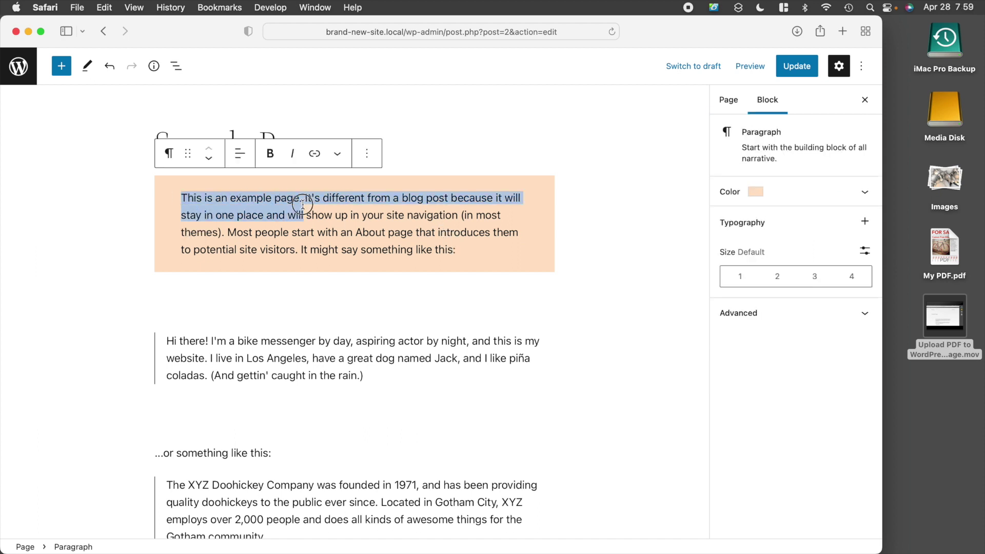
left_click(419, 215)
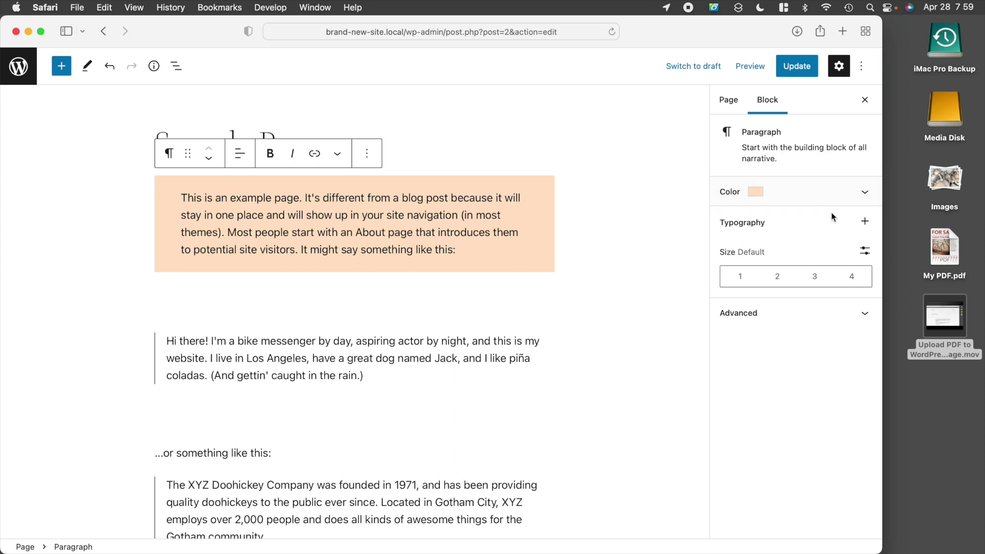
left_click(865, 194)
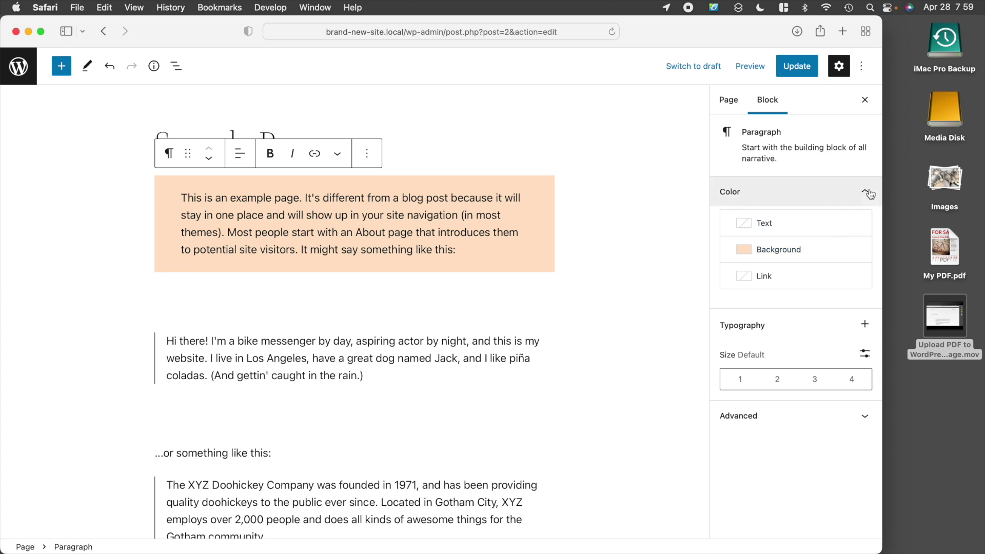
left_click(869, 192)
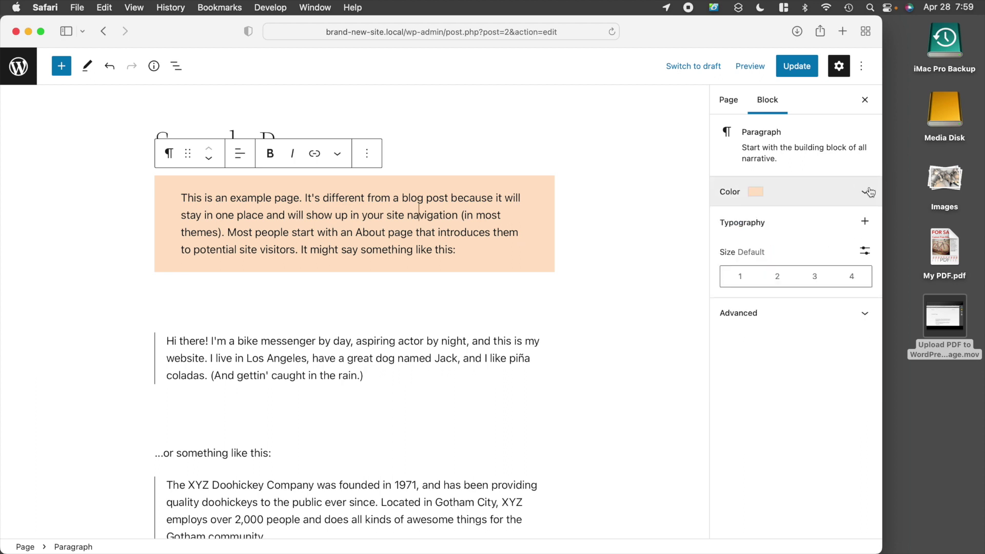
left_click(865, 223)
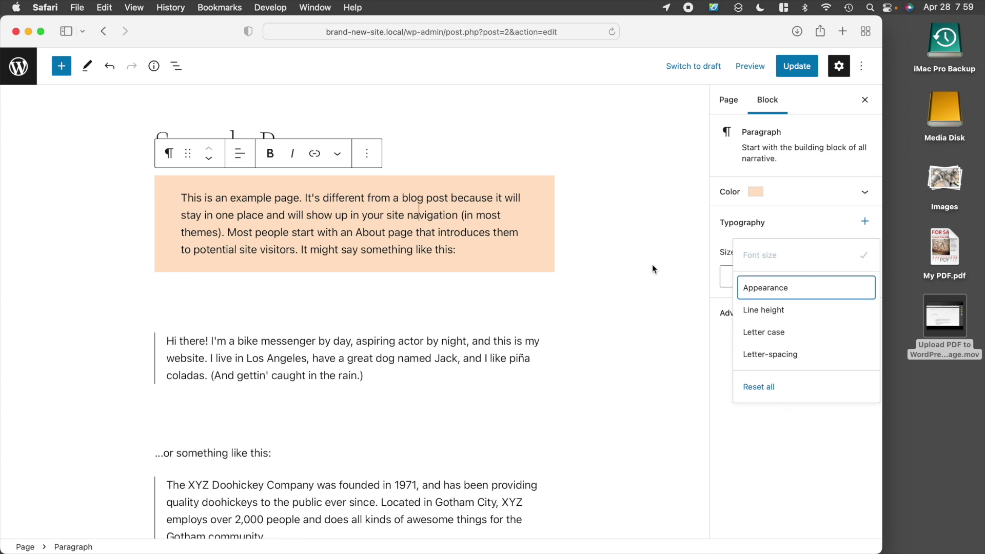
left_click(655, 229)
left_click(539, 203)
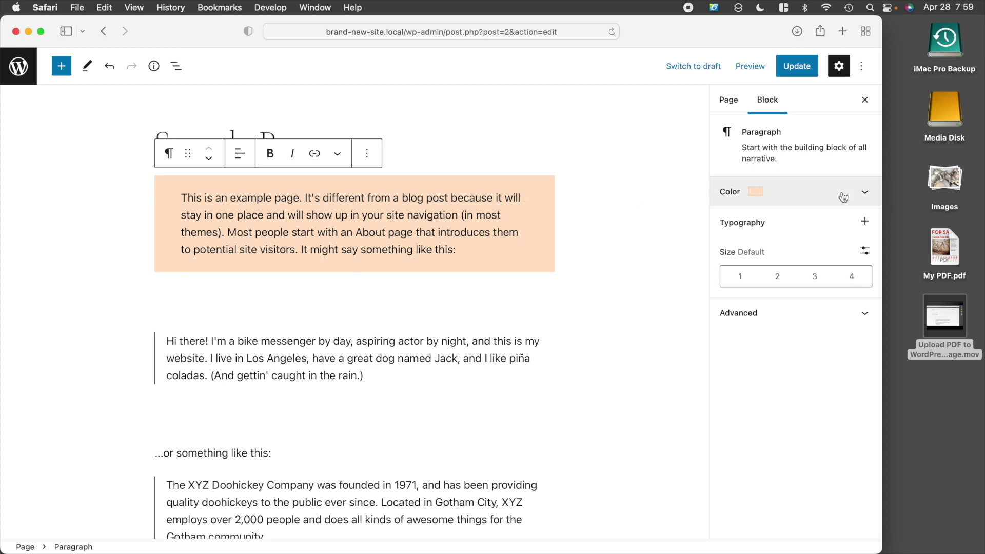
Clear the peach background colour from the opening paragraph.
left_click(867, 192)
left_click(781, 249)
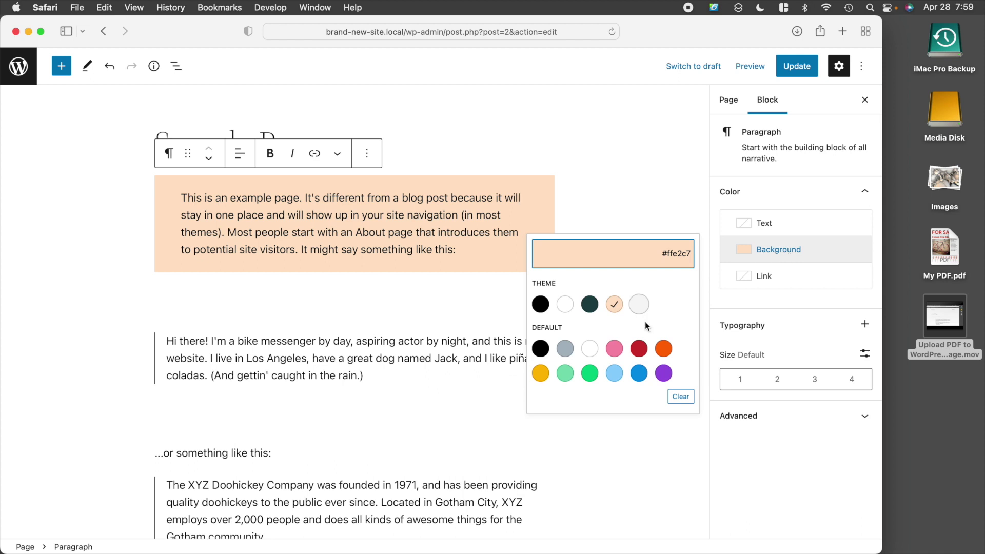
left_click(681, 397)
left_click(640, 185)
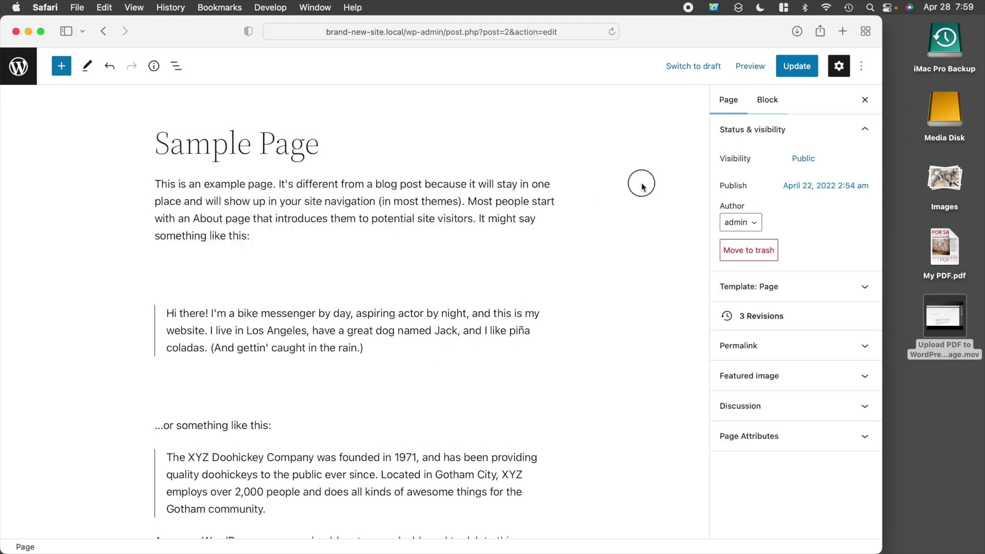
Remove both empty Spacer blocks, below the first paragraph and below the quote.
left_click(247, 268)
left_click(240, 237)
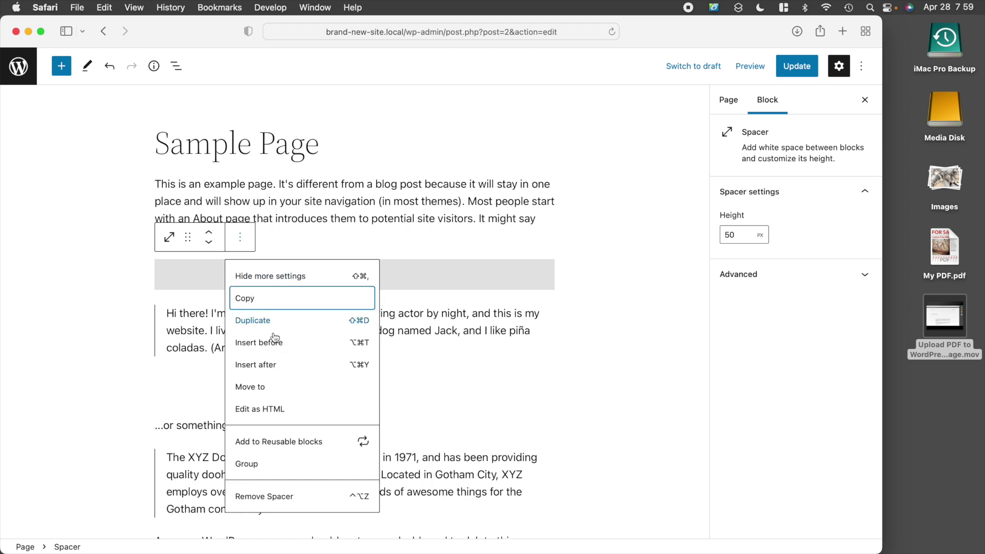
left_click(284, 501)
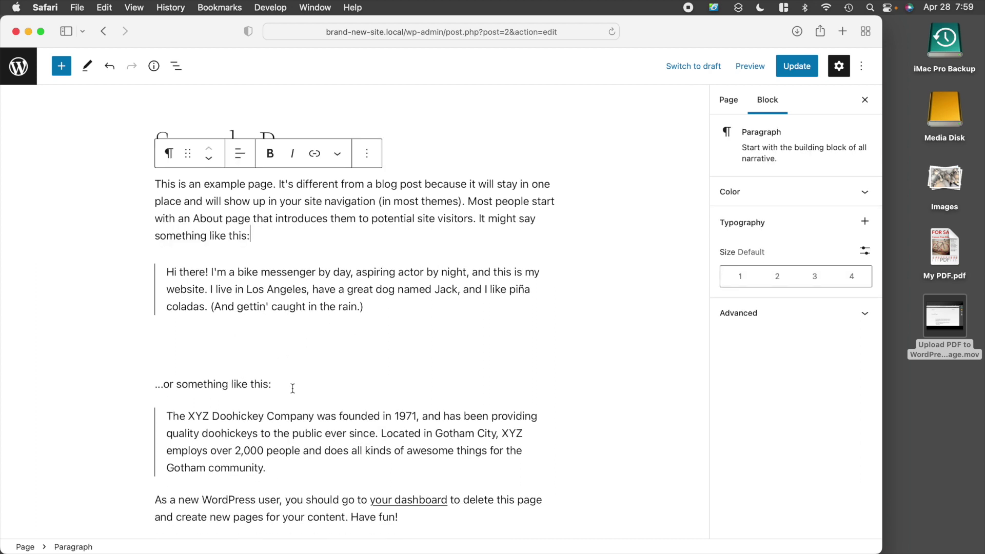
left_click(308, 352)
left_click(241, 304)
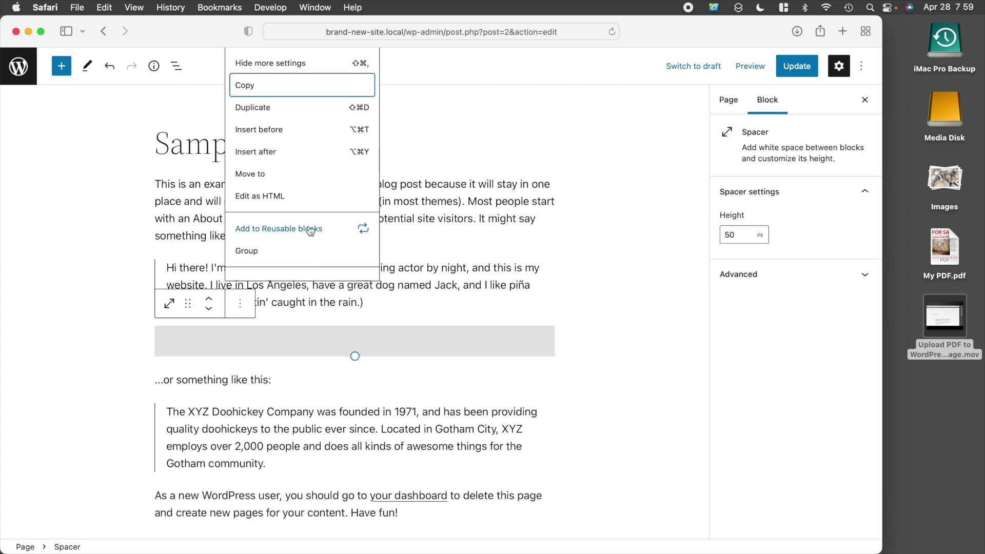
scroll(302, 227, "down", 2)
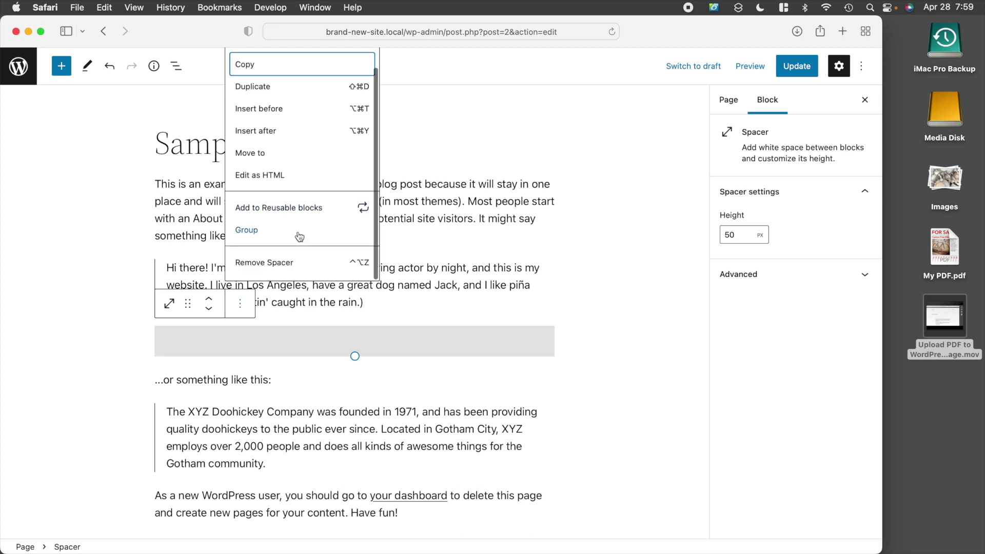
left_click(264, 260)
left_click(624, 196)
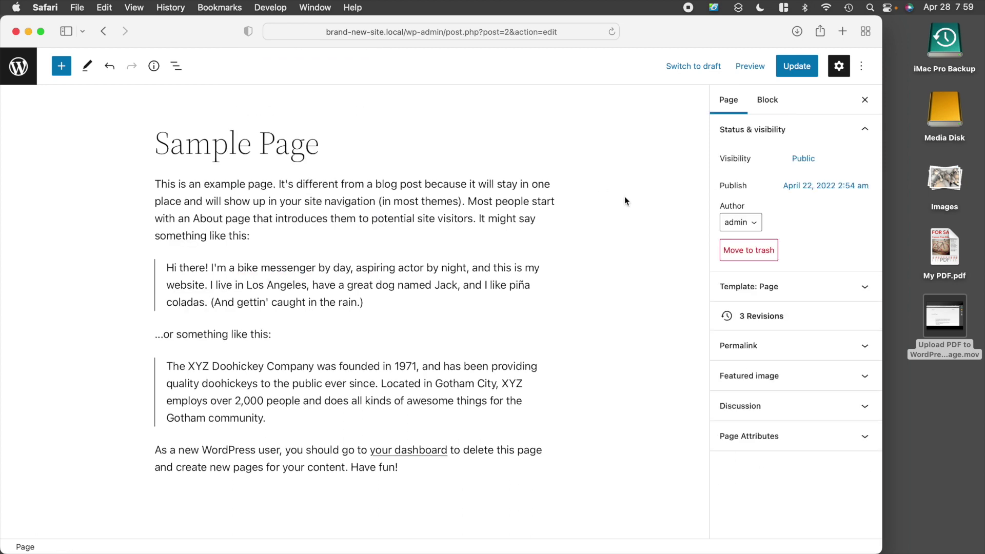
Transform the opening paragraph into a Group block and show List View.
left_click(176, 196)
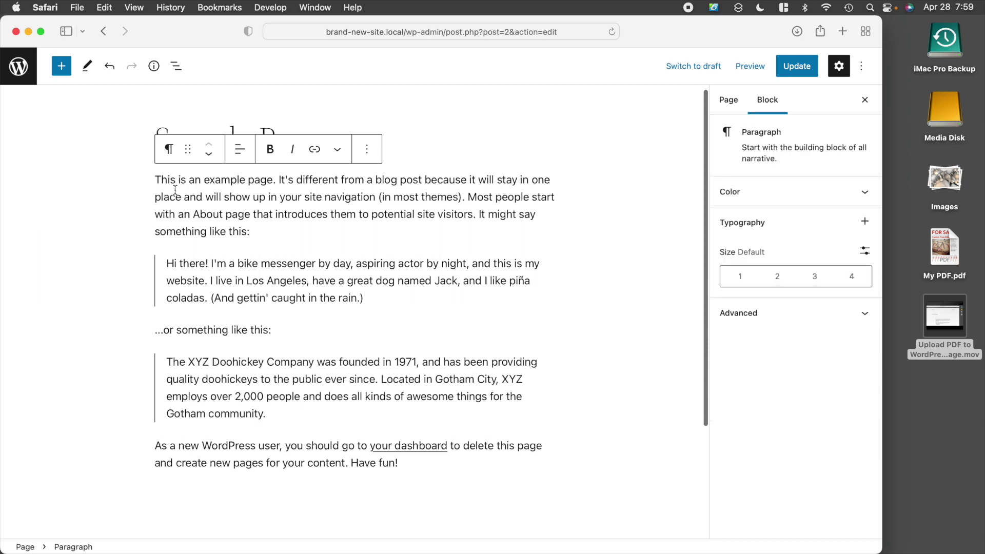
left_click(170, 150)
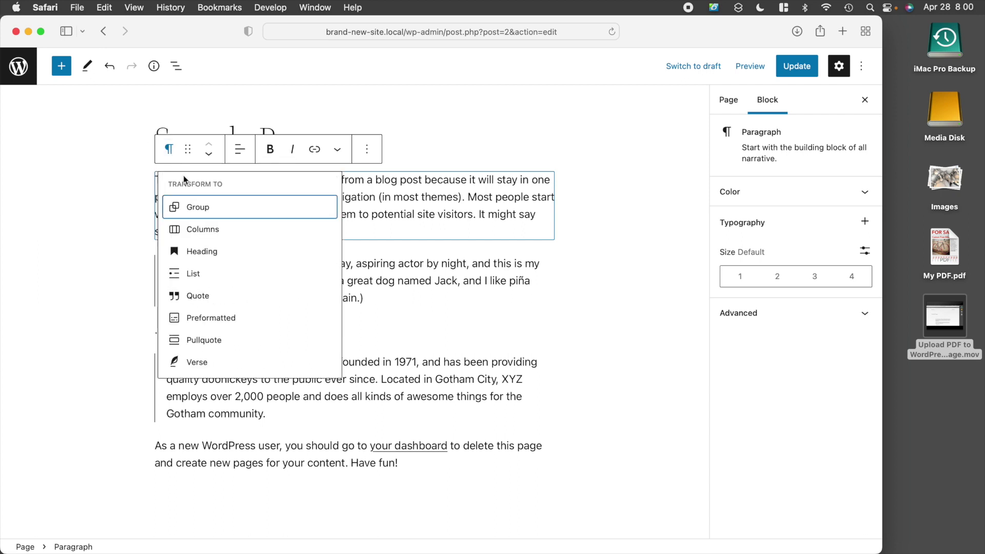
left_click(176, 210)
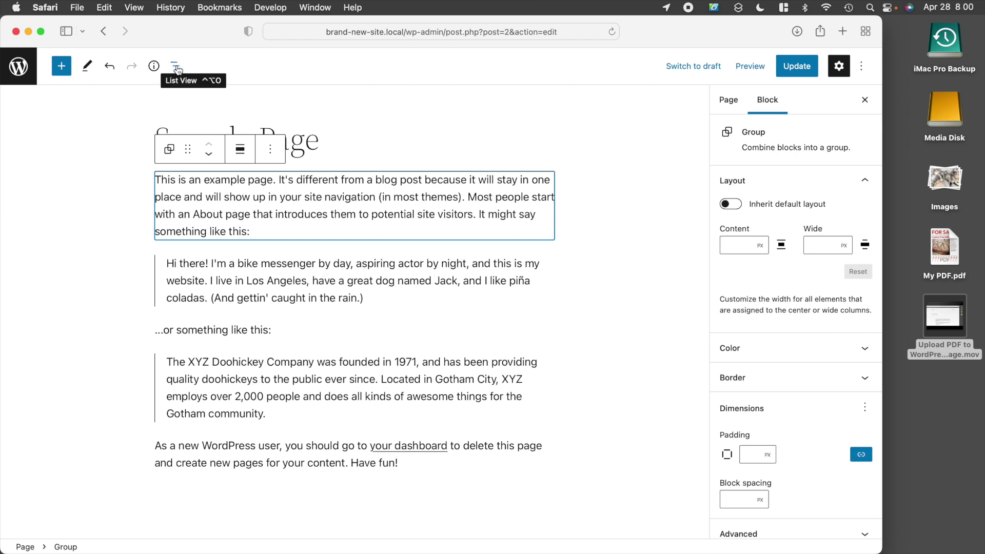
left_click(176, 66)
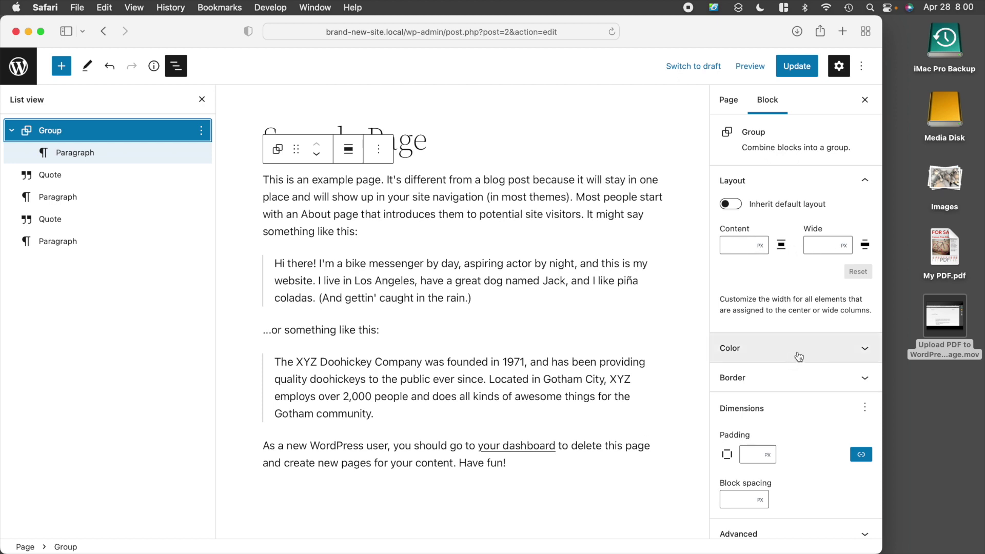
scroll(799, 356, "down", 1)
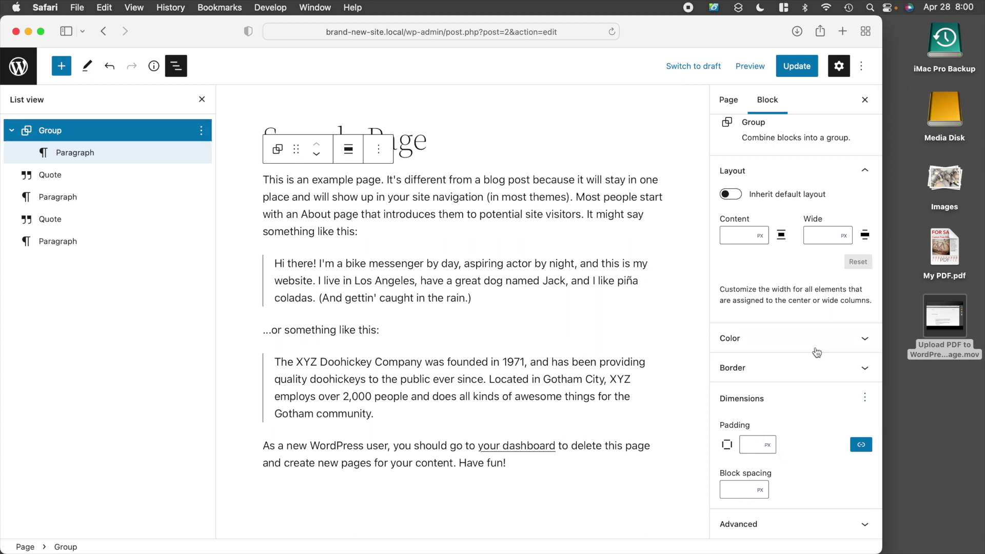
Apply the peach Secondary swatch (#ffe2c7) as the Group's background colour.
left_click(866, 341)
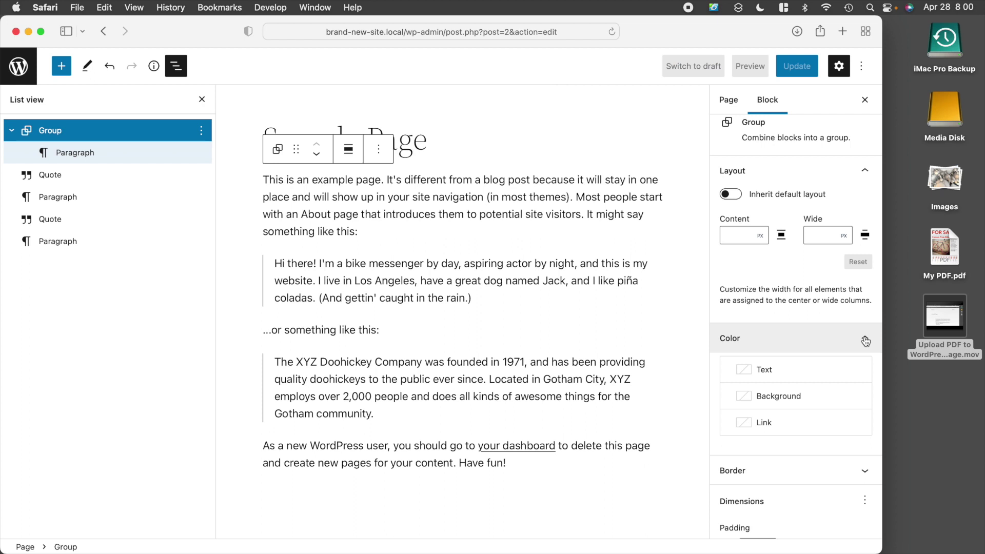
left_click(784, 399)
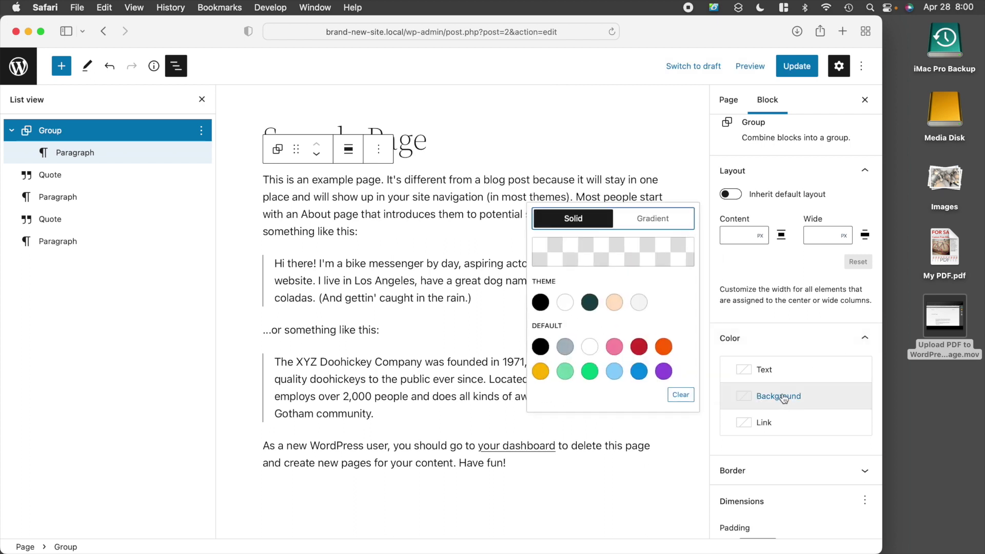
left_click(616, 304)
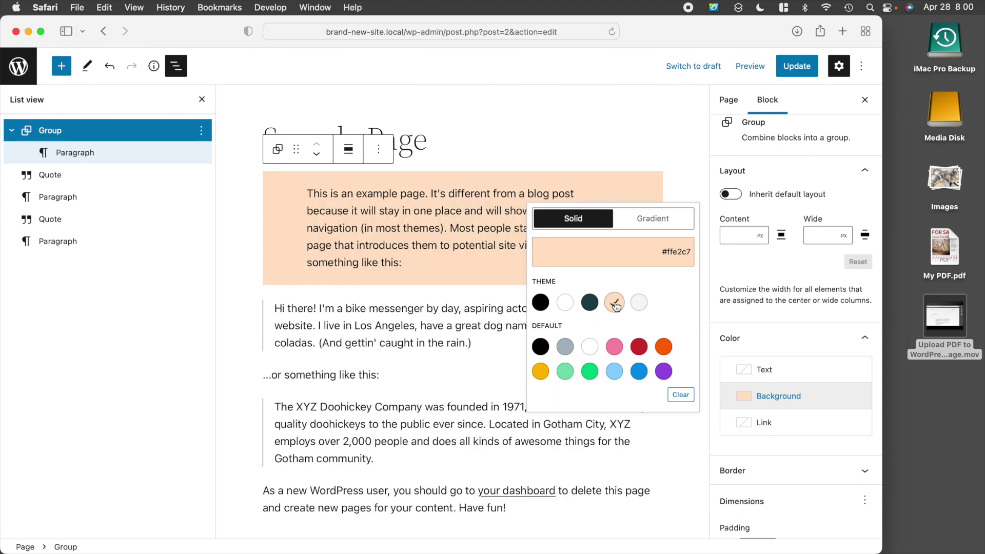
left_click(691, 166)
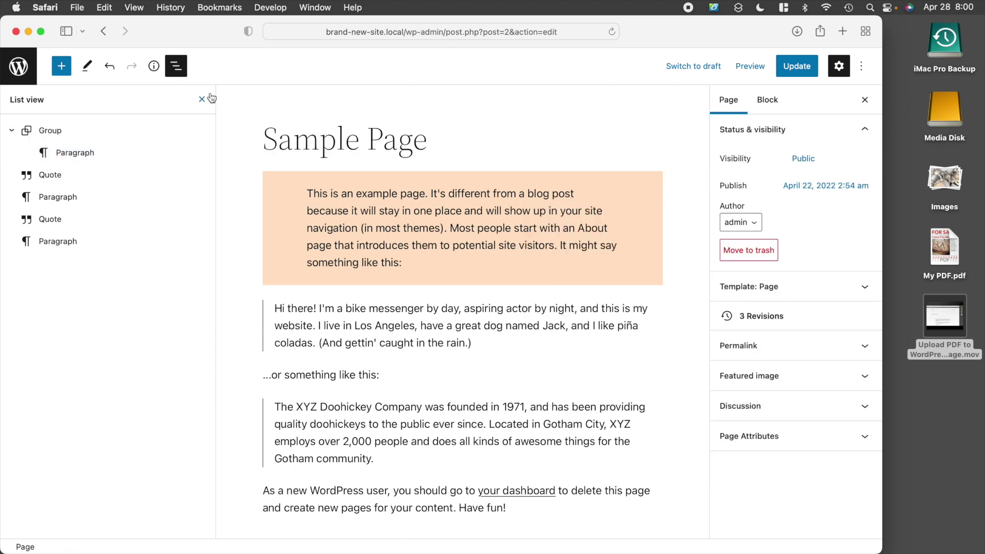
Close List View and give the peach Group 50 px padding on all sides.
left_click(176, 69)
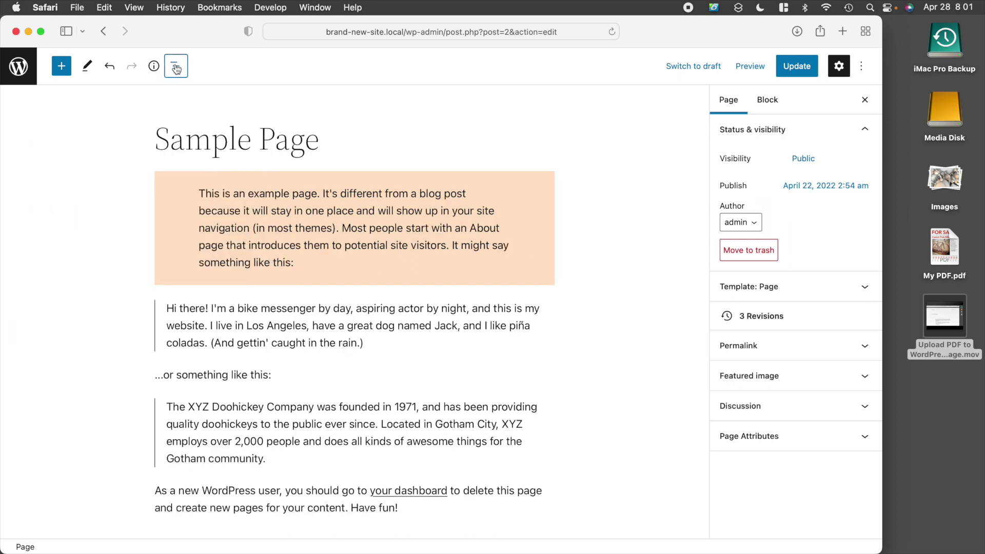
left_click(504, 230)
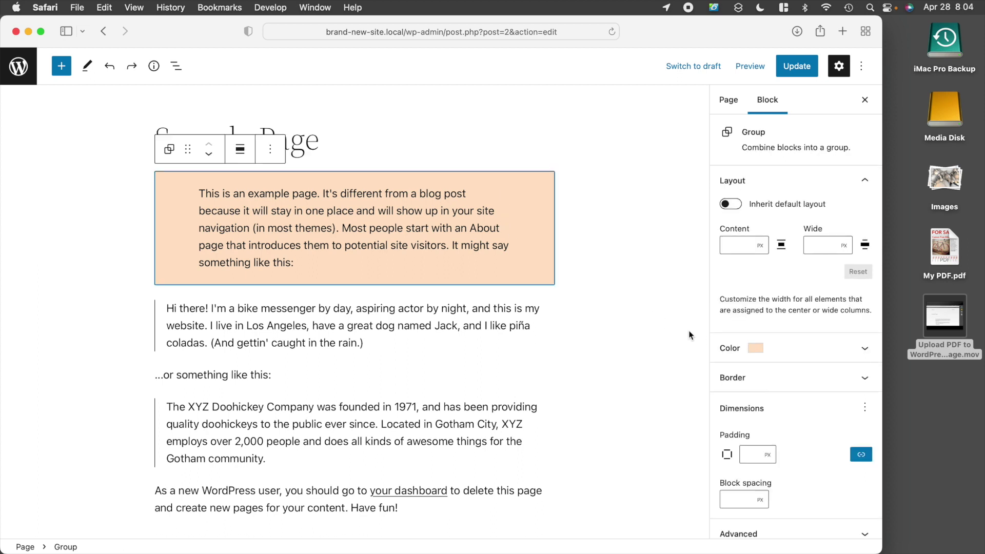
left_click(749, 452)
left_click(770, 457)
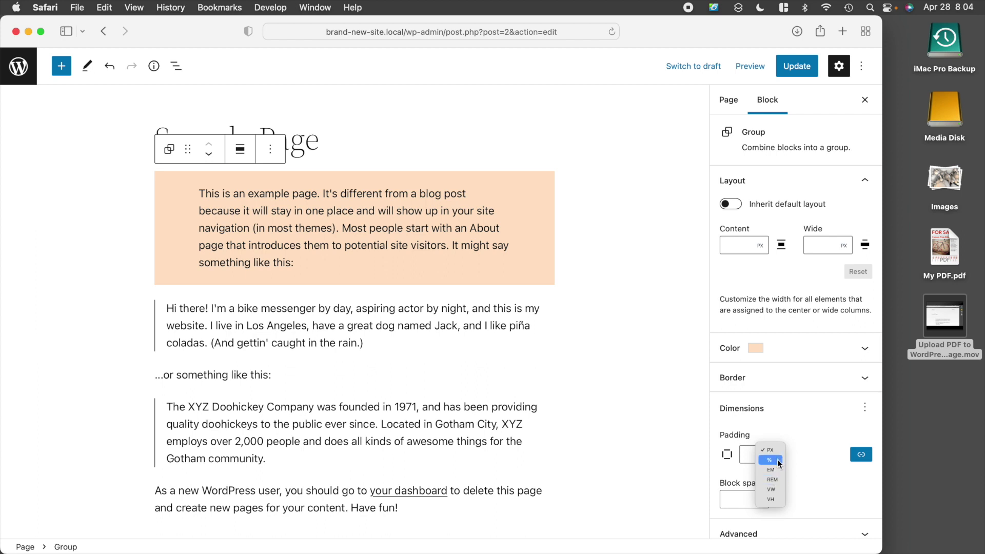
left_click(809, 436)
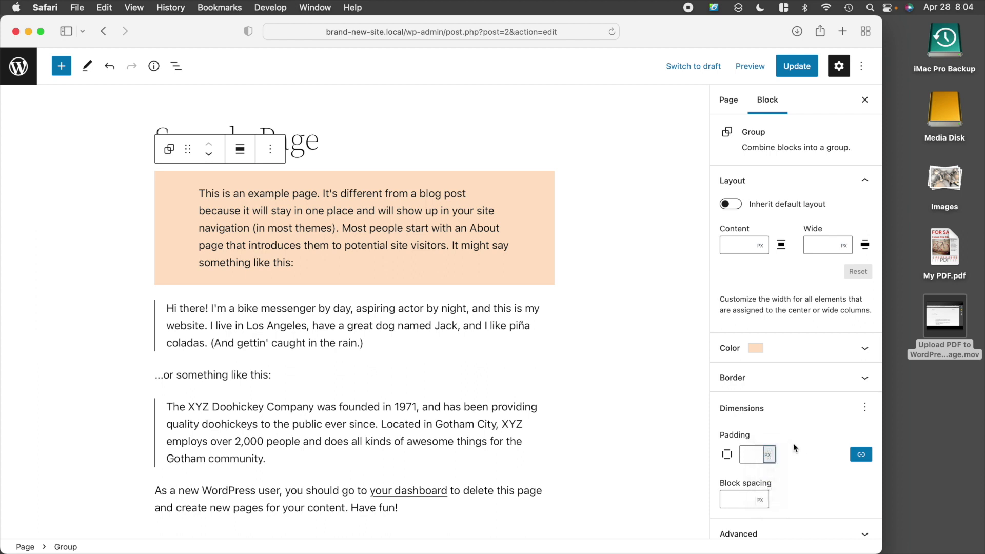
left_click(751, 455)
key("Tab")
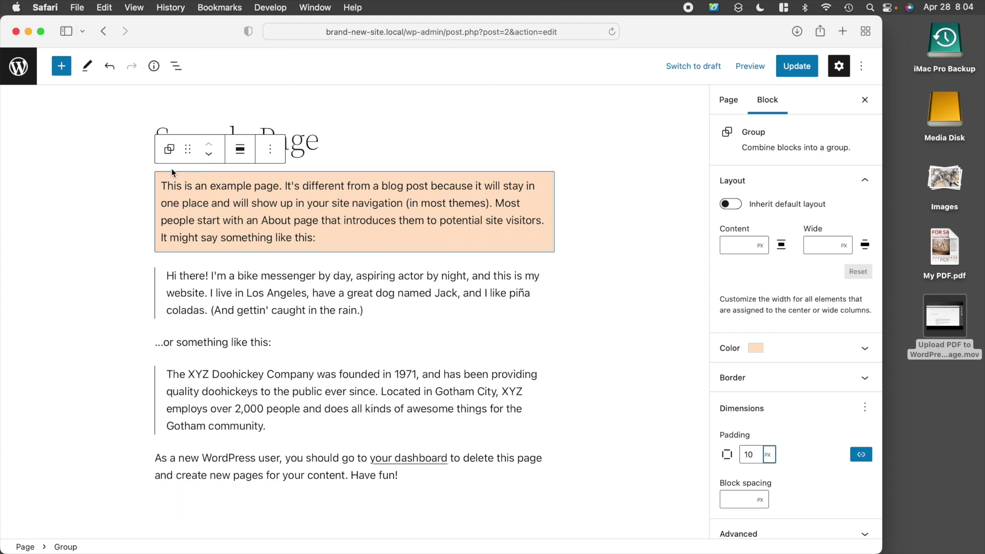
double_click(755, 455)
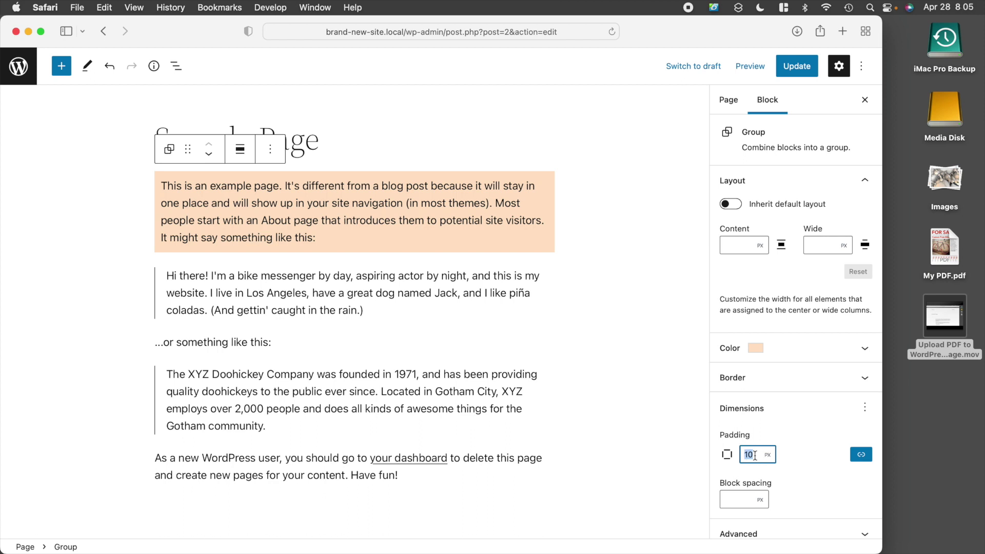
type("50")
key("Tab")
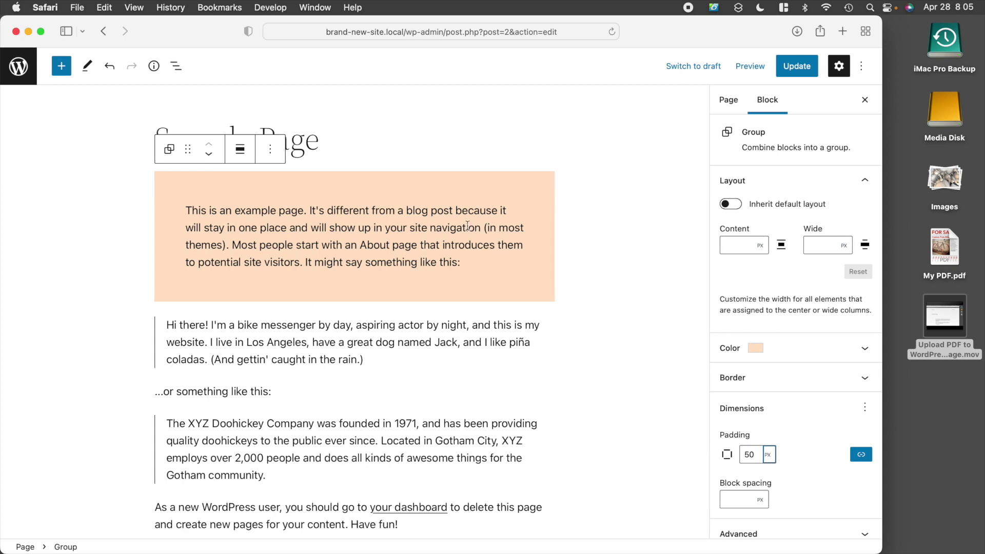
scroll(267, 159, "down", 1)
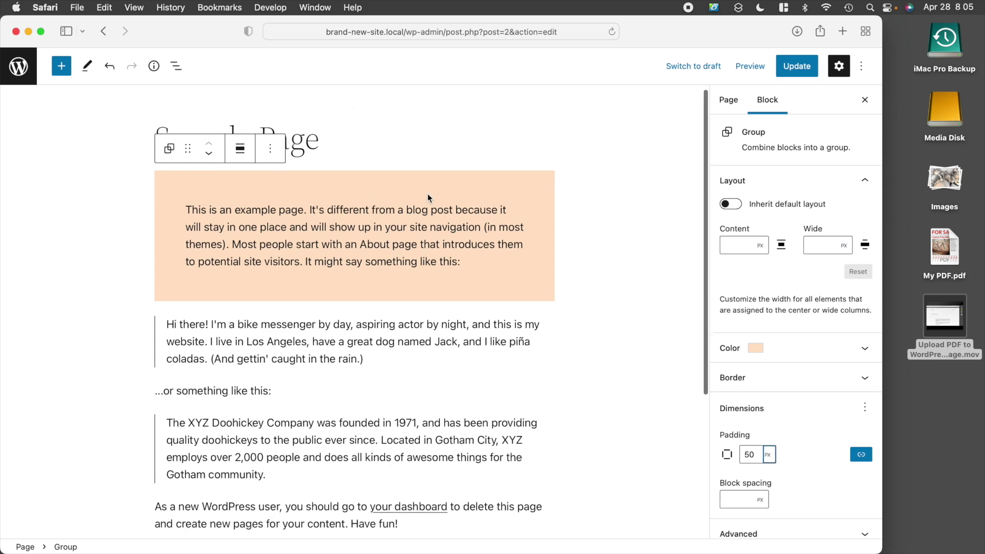
Duplicate the peach Group and give the copy a yellow #fcb900 background.
left_click(414, 186)
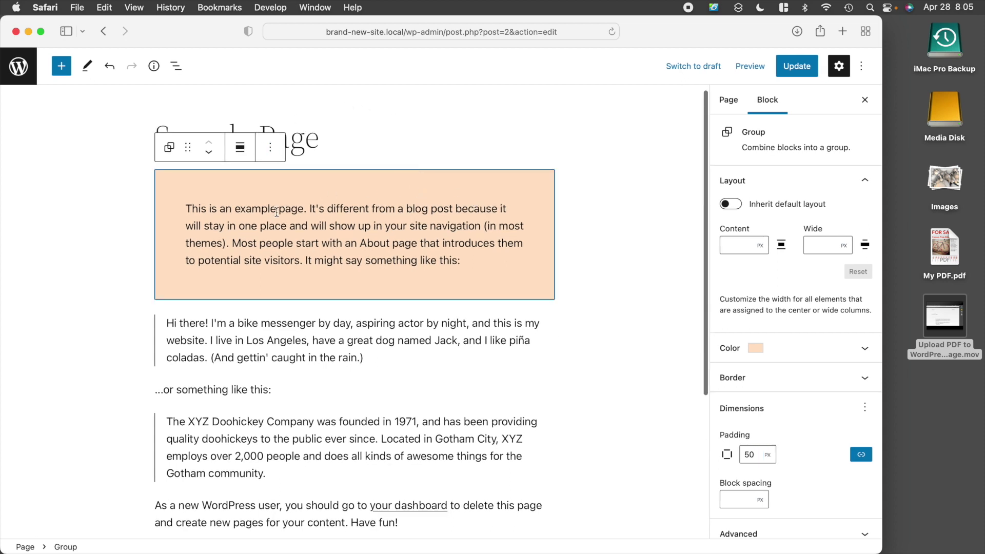
left_click(271, 148)
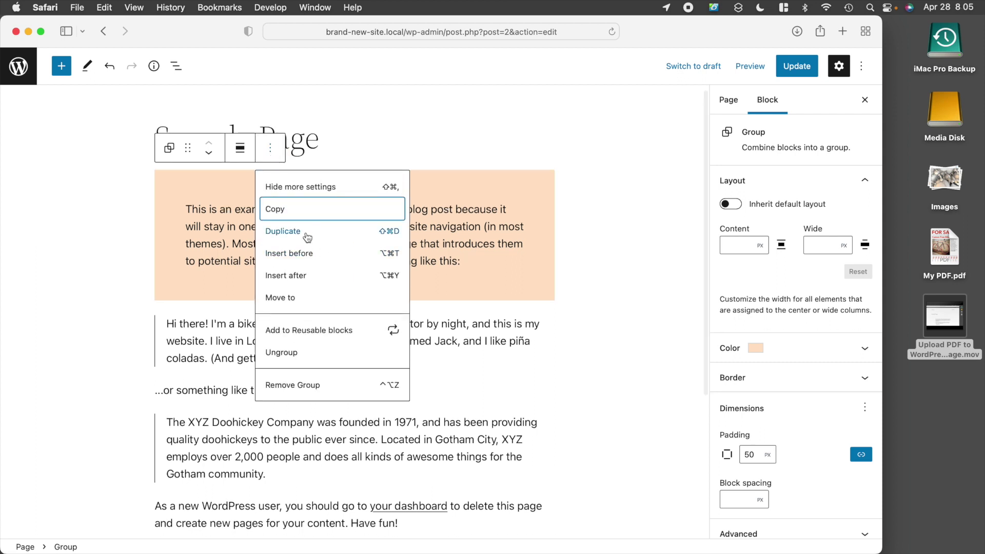
left_click(306, 232)
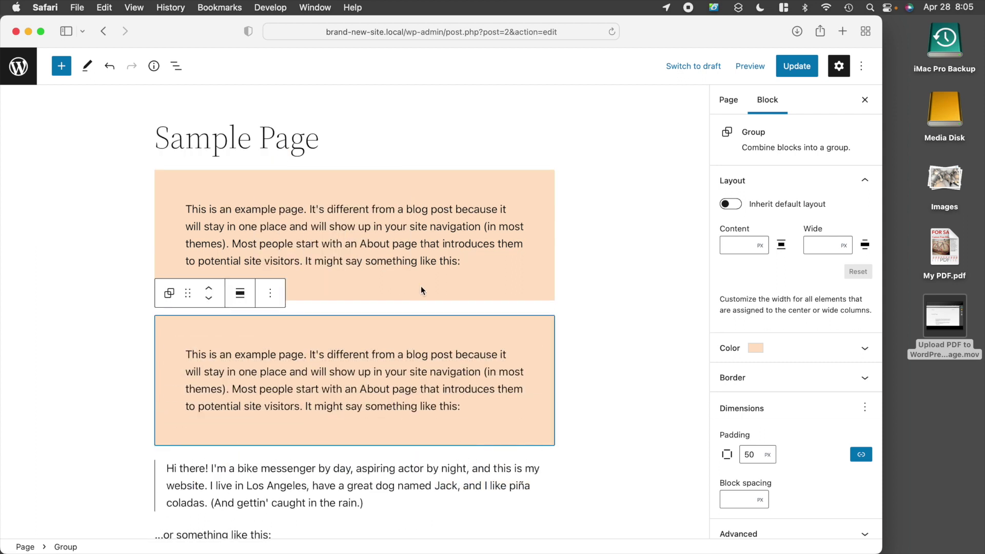
left_click(854, 343)
left_click(787, 407)
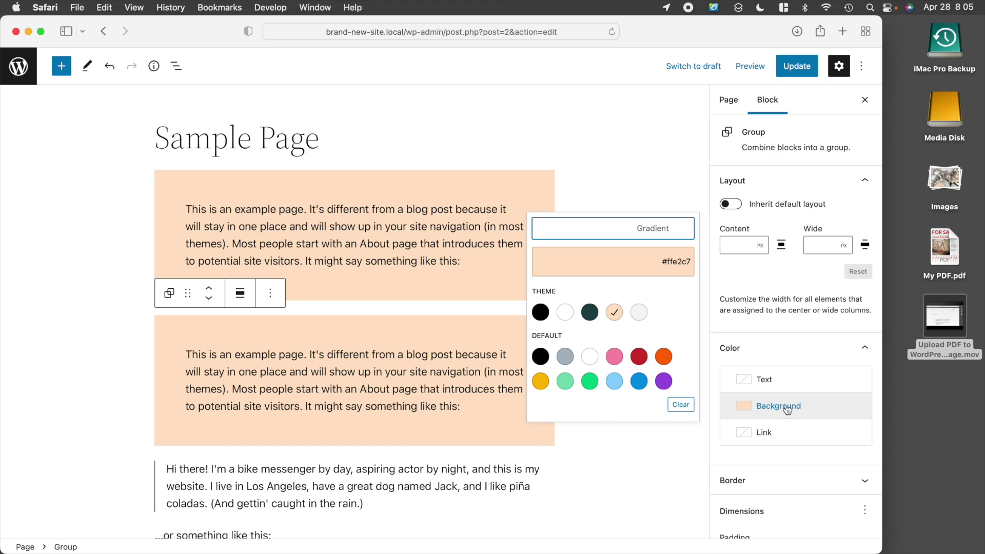
left_click(540, 381)
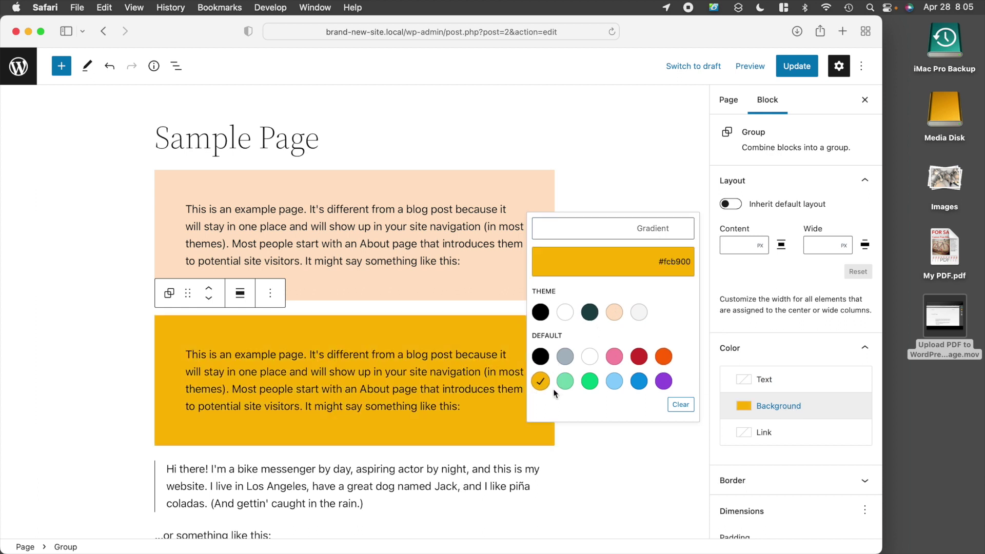
left_click(467, 336)
Reduce the yellow Group's padding from 50 to 25 px.
scroll(760, 416, "down", 4)
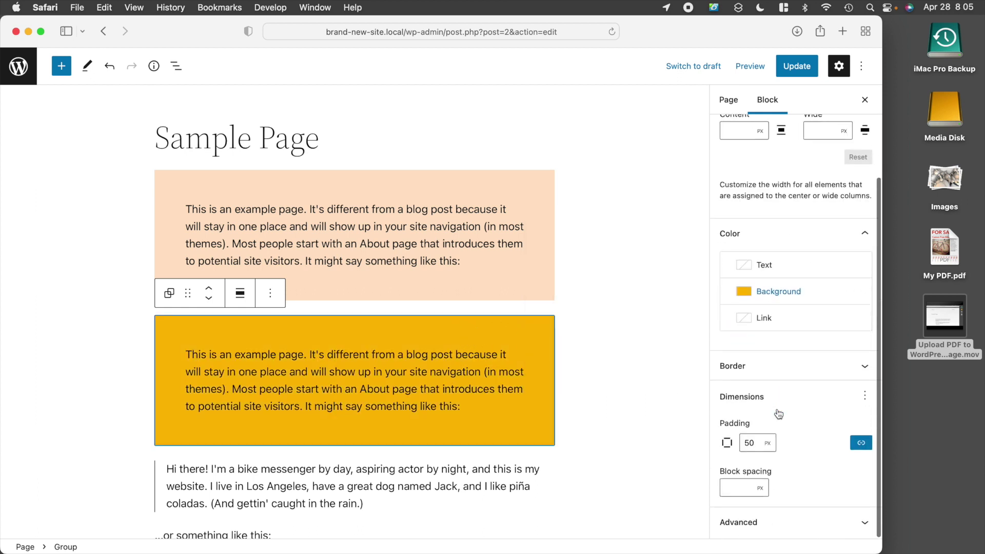
double_click(752, 443)
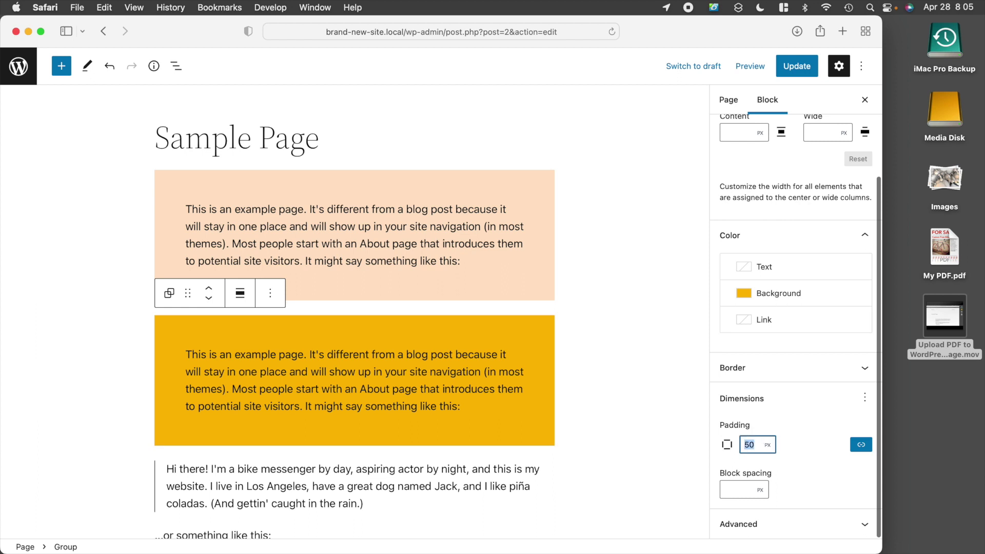
type("25")
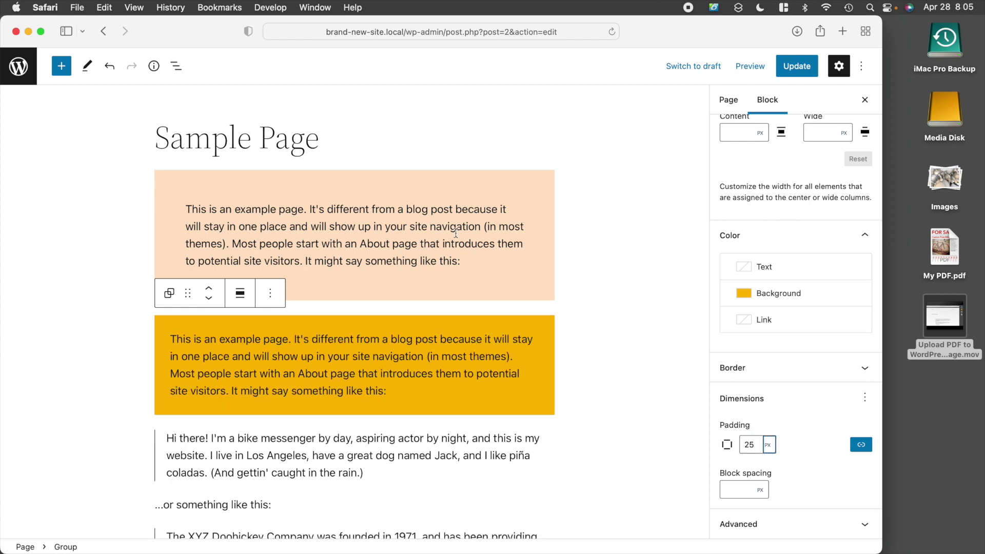
left_click(617, 306)
scroll(616, 307, "down", 2)
scroll(617, 307, "down", 2)
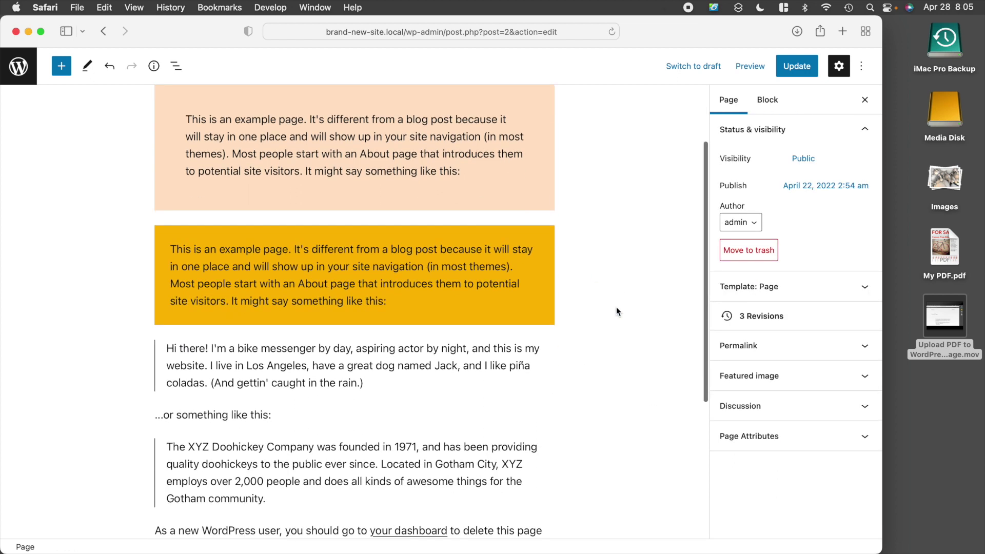
Duplicate the paragraph inside the yellow Group.
left_click(528, 283)
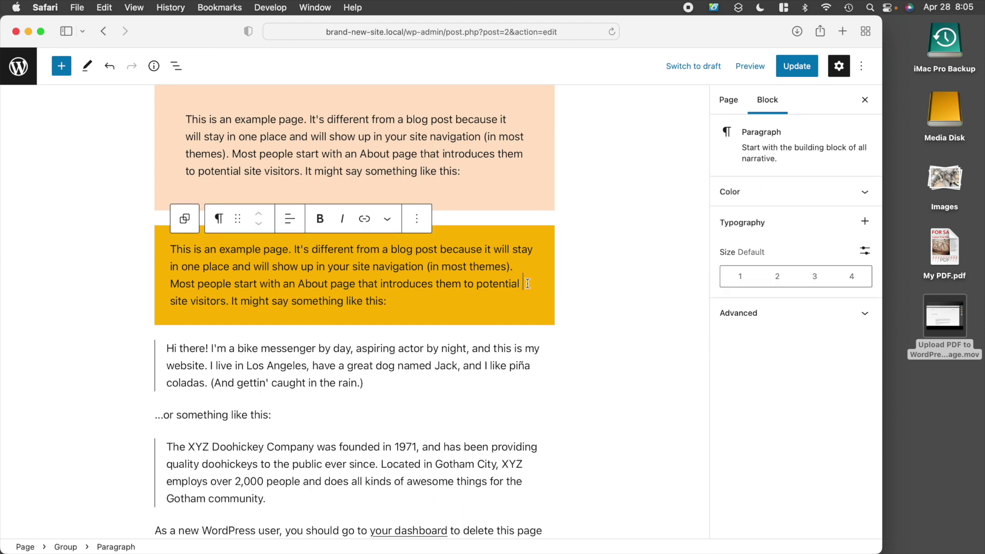
left_click(418, 220)
left_click(461, 308)
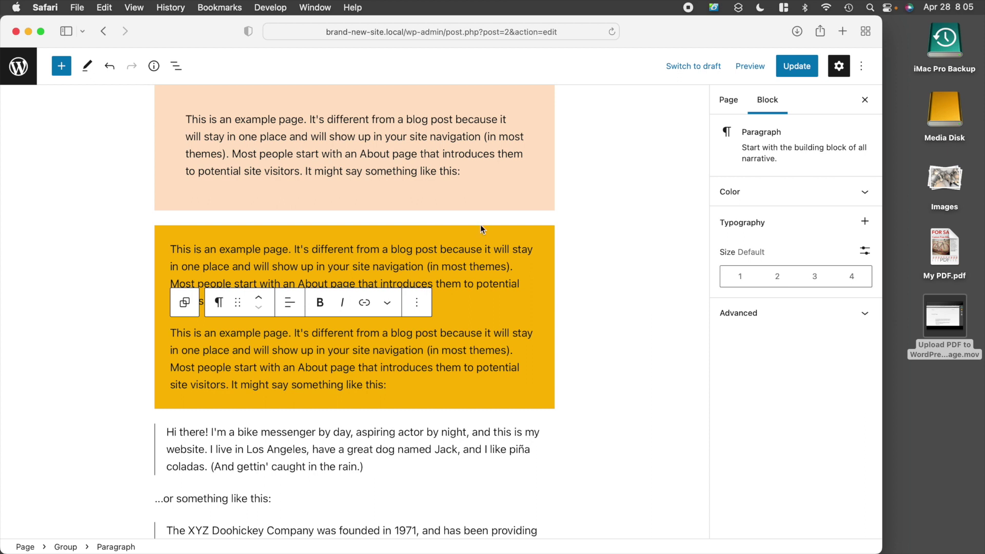
left_click(540, 327)
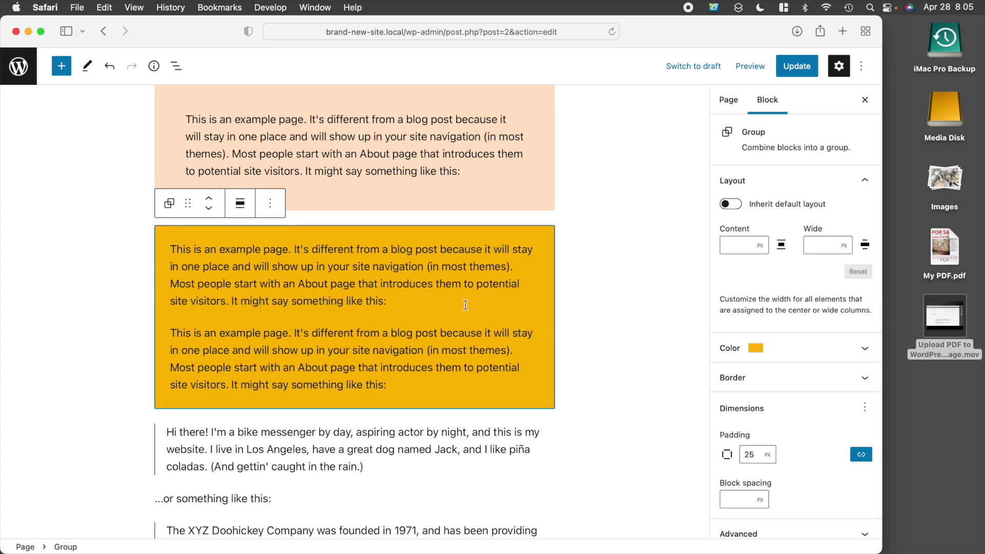
In List View, remove the duplicated paragraph and select the yellow Group.
left_click(176, 65)
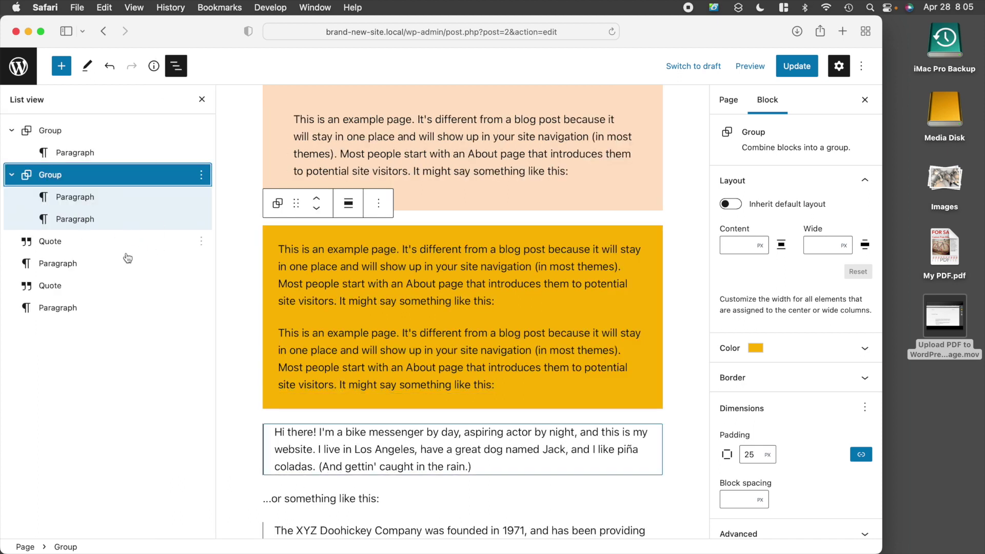
left_click(201, 219)
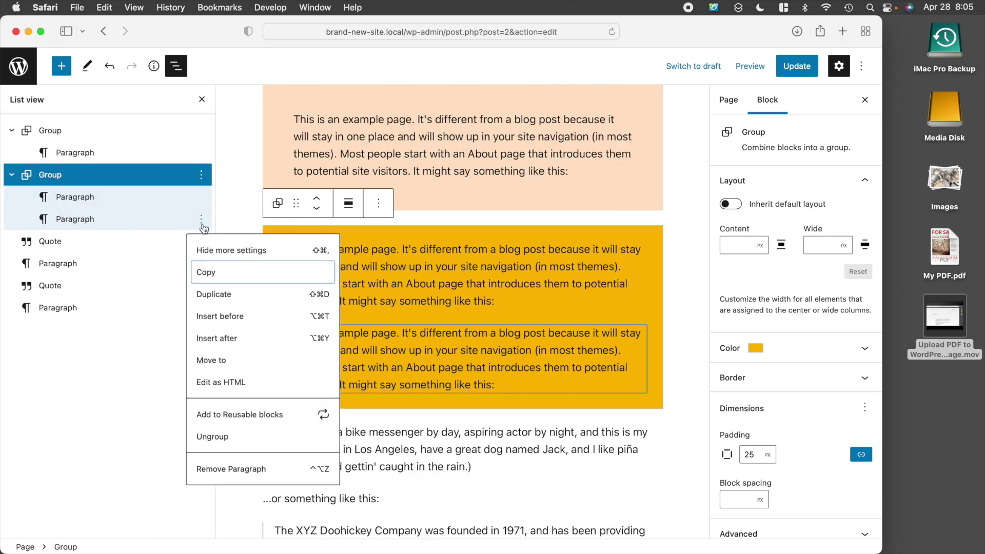
left_click(246, 469)
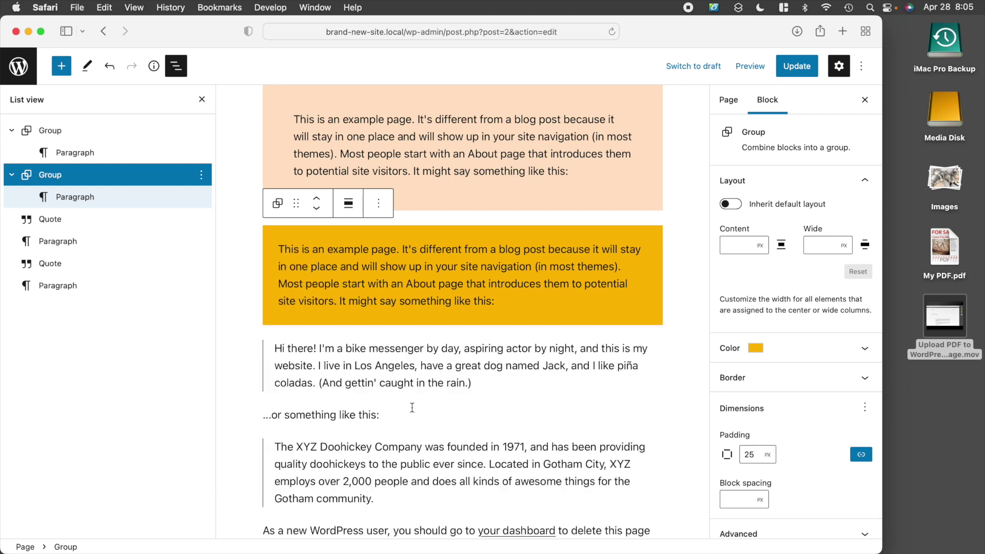
left_click(202, 174)
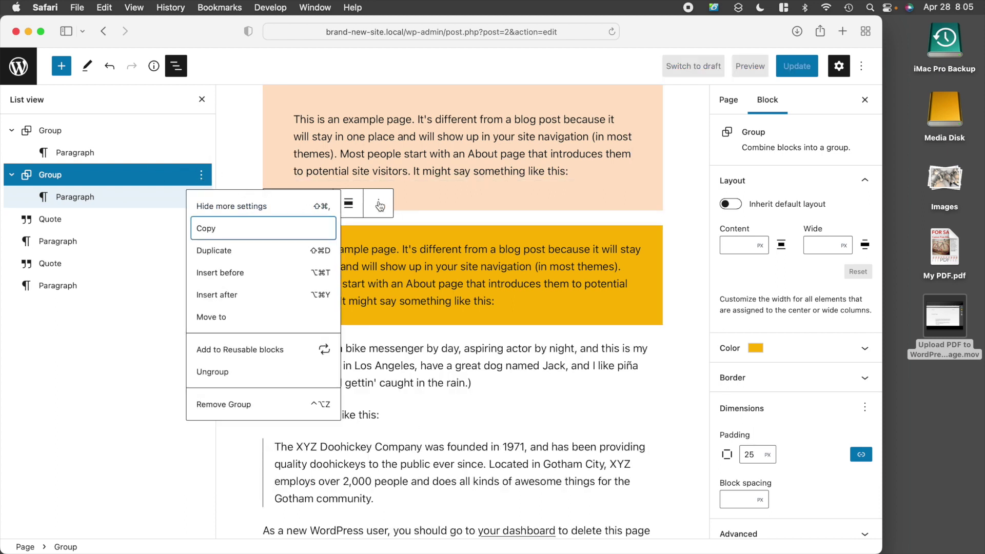
left_click(379, 203)
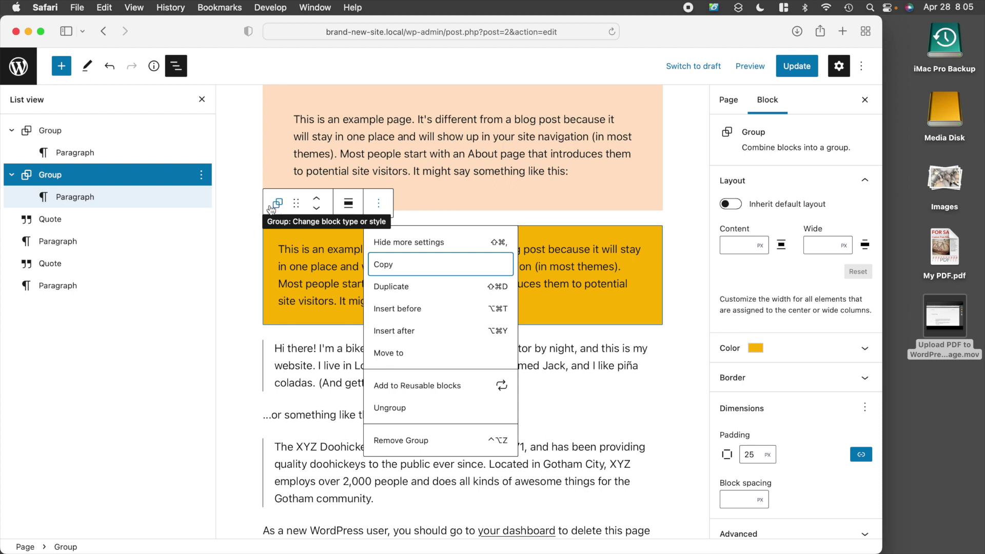
left_click(316, 258)
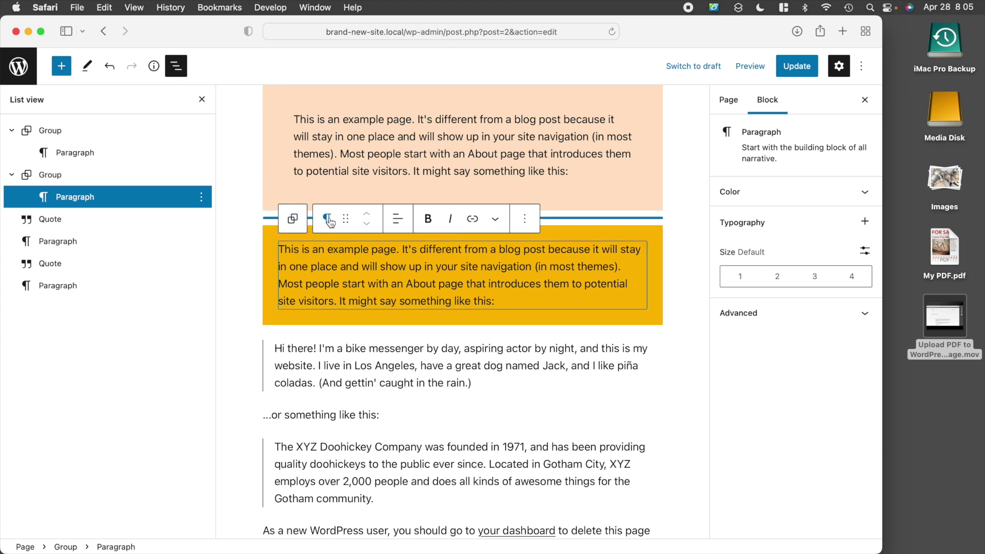
left_click(293, 219)
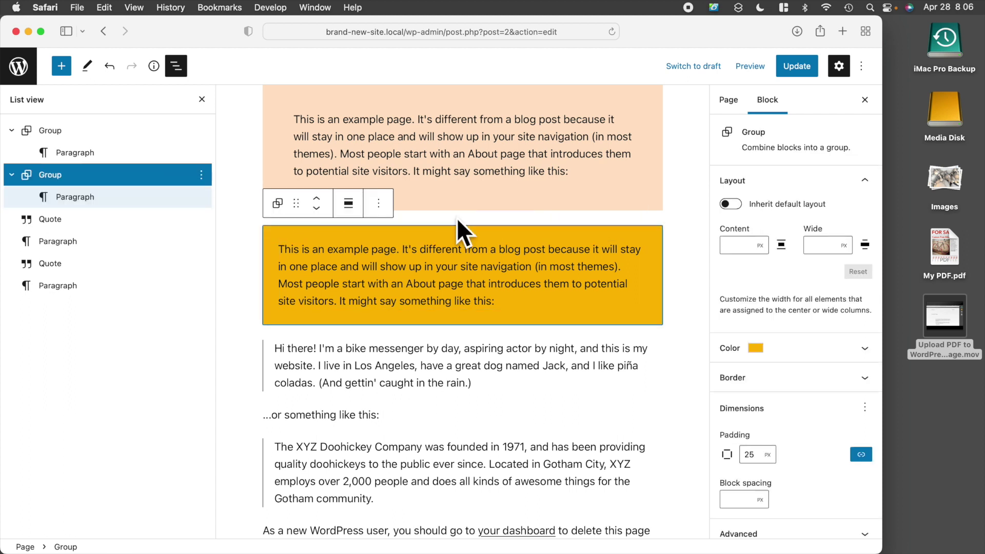
Duplicate the yellow Group and colour the copy orange with white text.
left_click(379, 204)
left_click(410, 288)
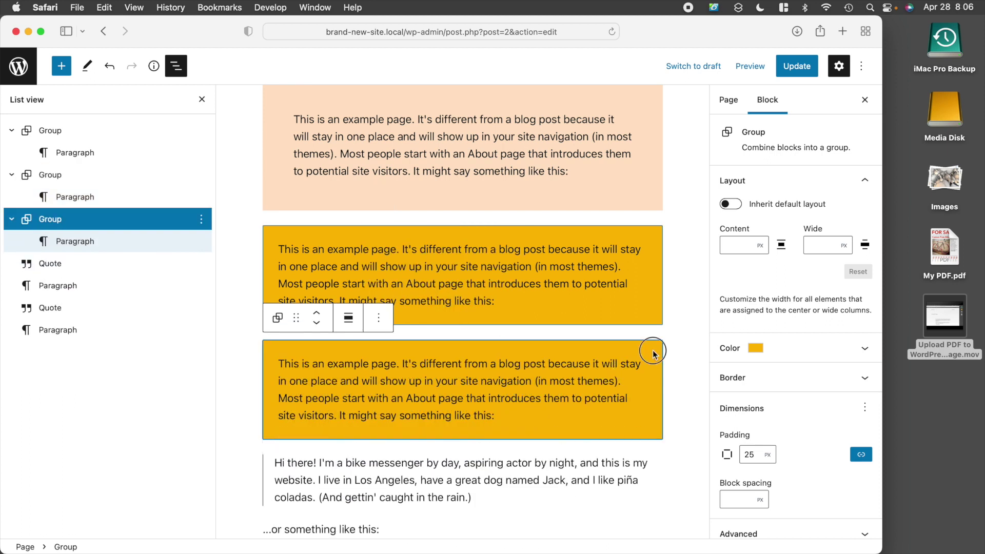
left_click(867, 349)
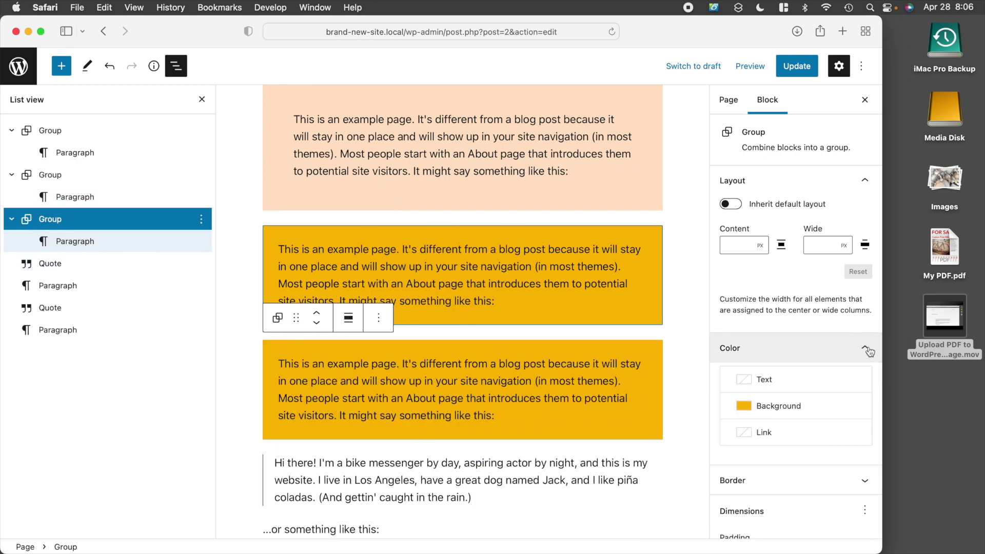
left_click(767, 407)
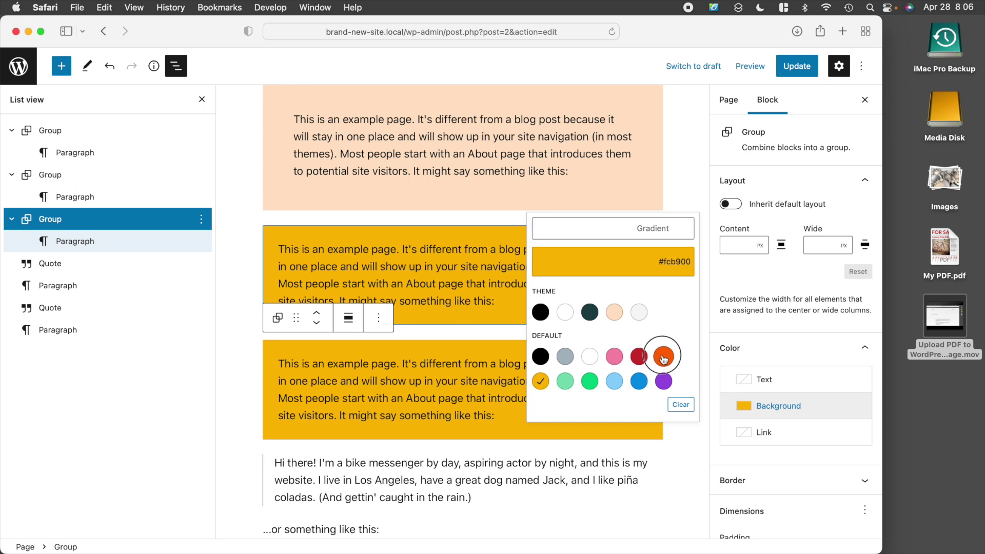
left_click(664, 357)
left_click(752, 384)
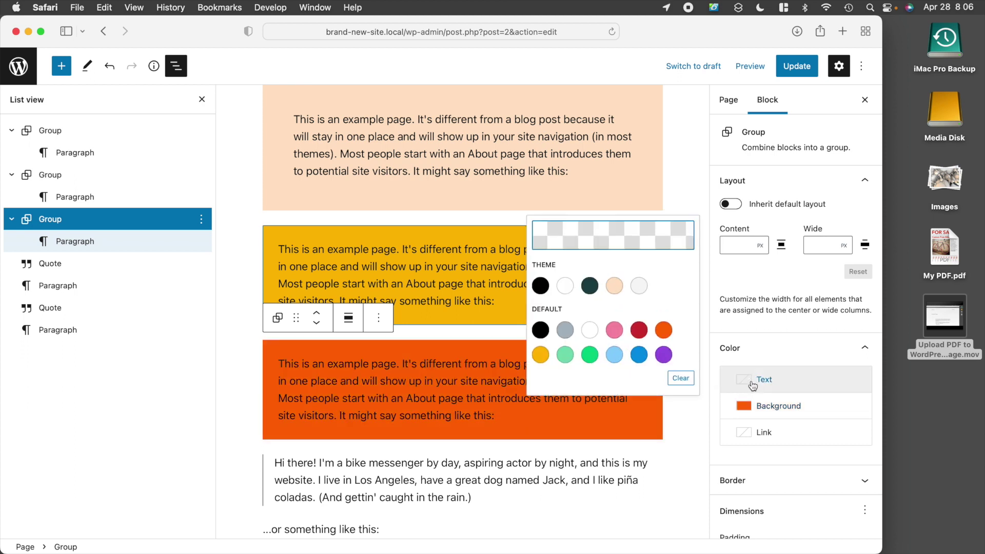
left_click(565, 286)
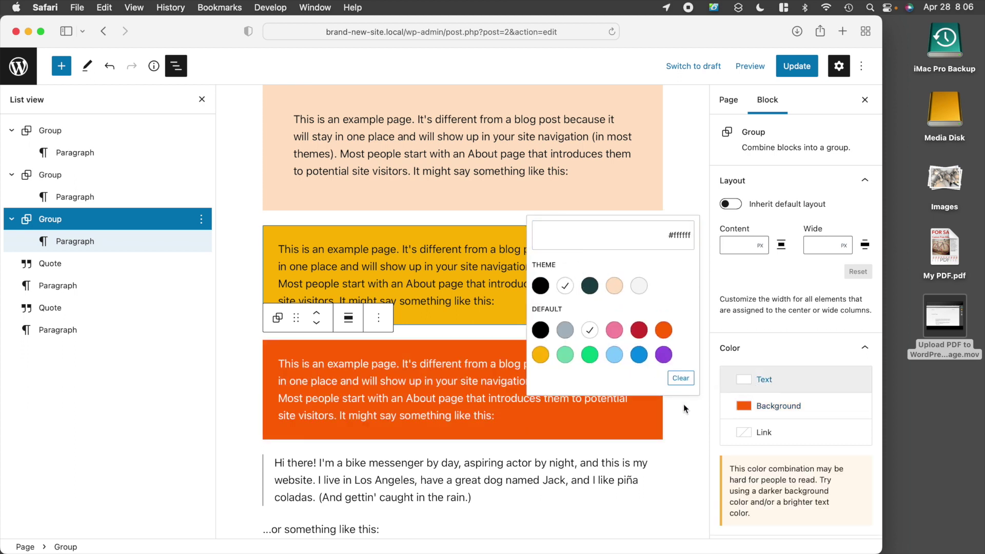
left_click(686, 418)
Start replacing the orange Group's 25 px padding and switch to per-side padding.
scroll(686, 419, "down", 5)
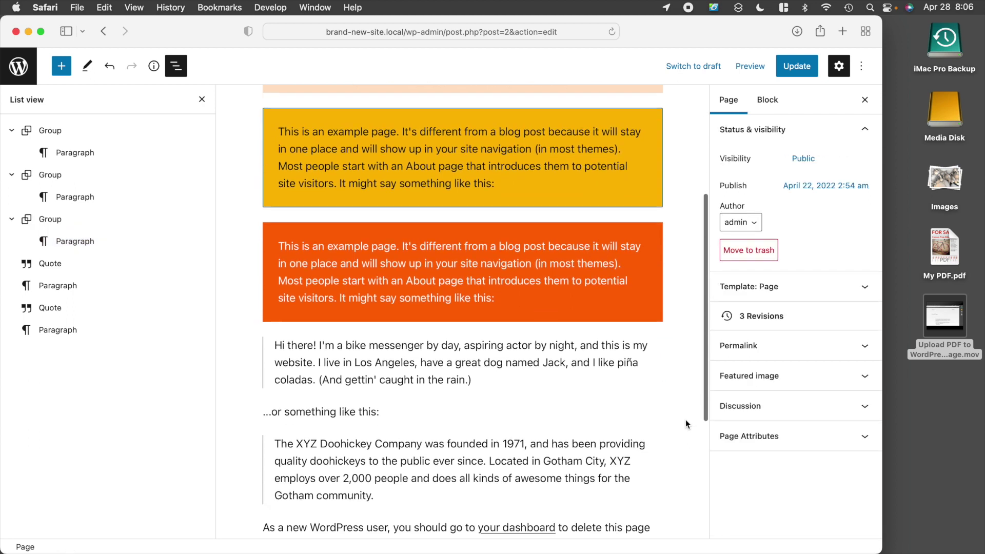
left_click(596, 225)
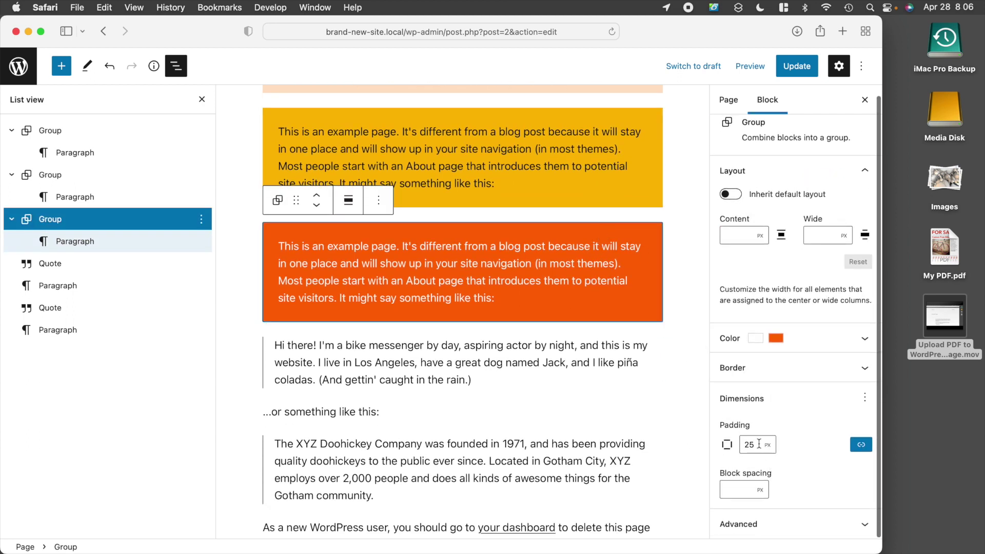
double_click(759, 444)
type("100")
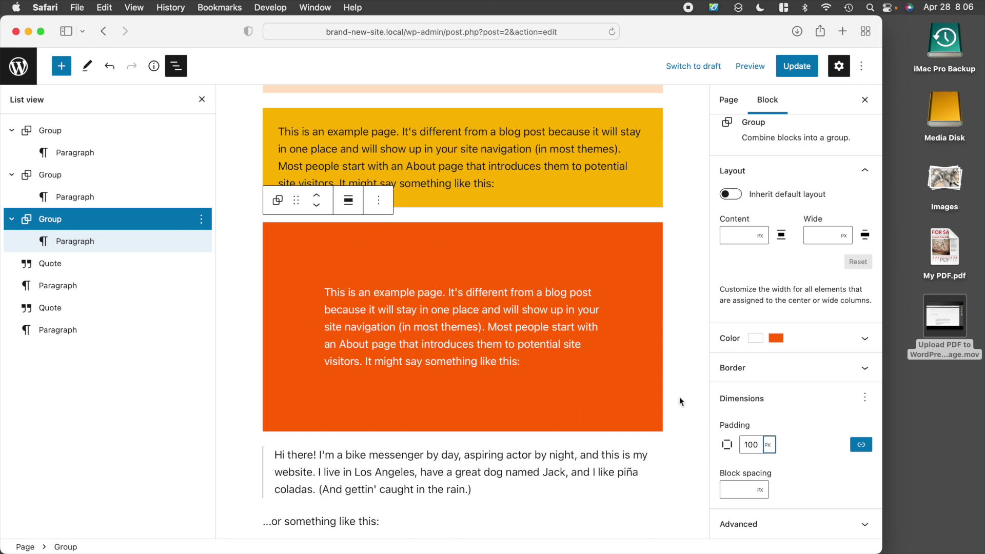
left_click(862, 445)
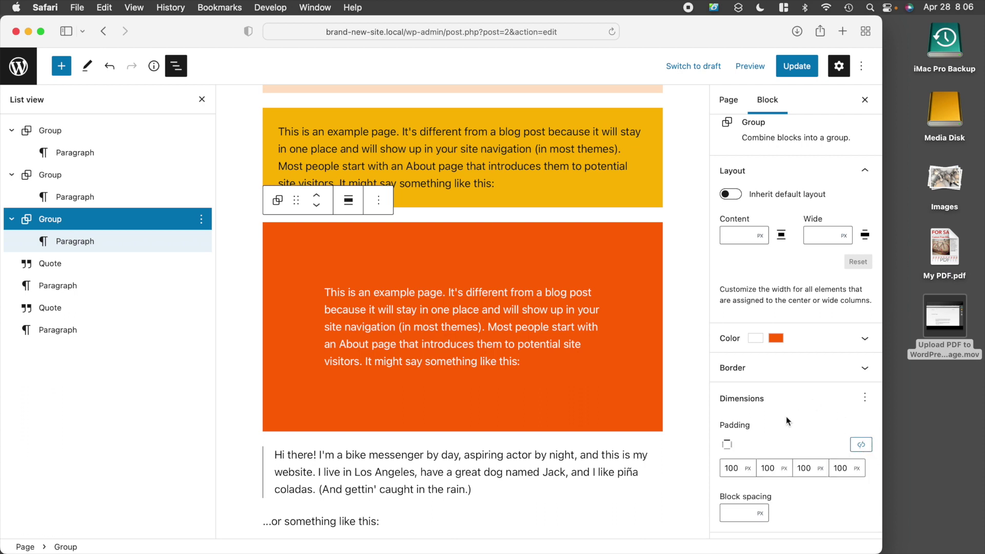
Set the orange Group's top padding to 10% and its right padding to 10 em.
double_click(741, 470)
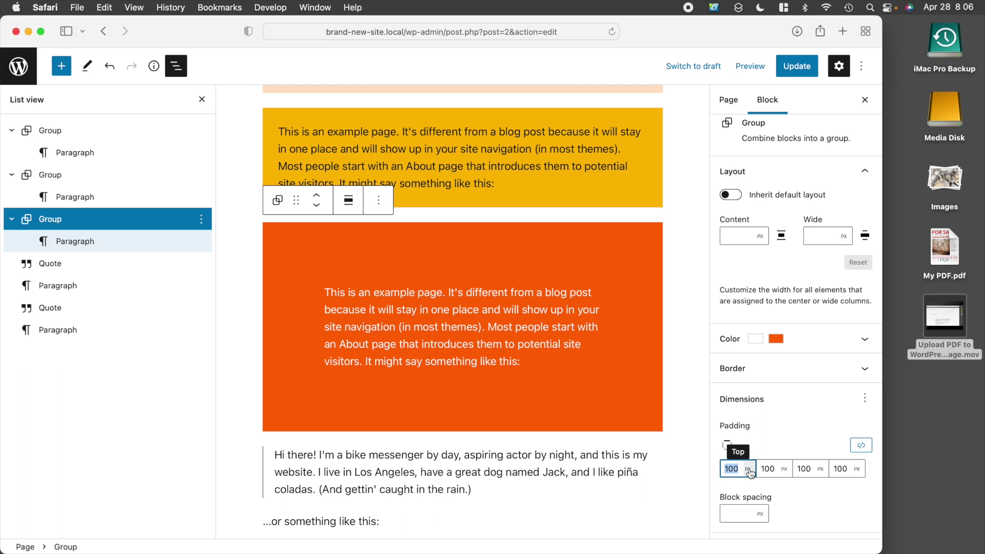
left_click(751, 473)
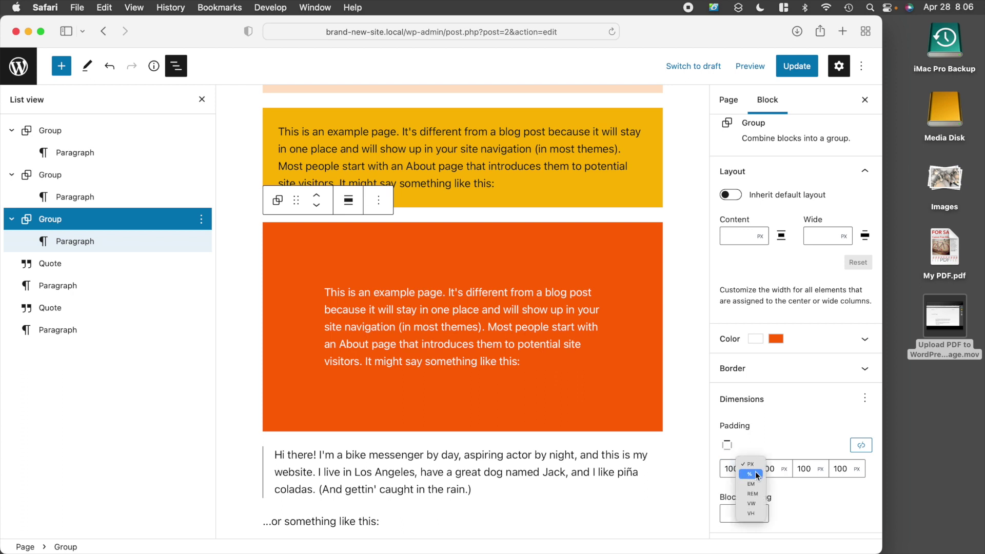
left_click(744, 473)
double_click(739, 468)
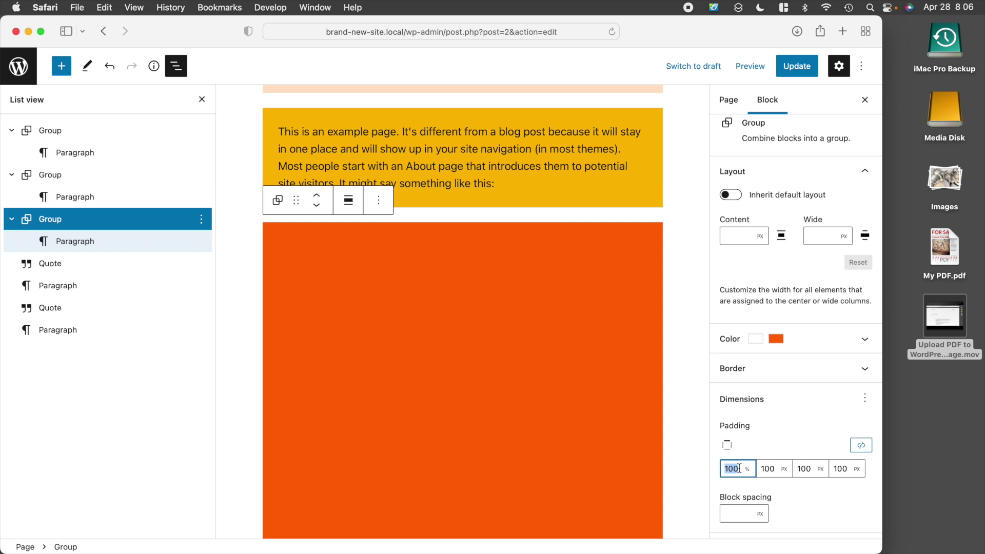
type("10")
key("Tab")
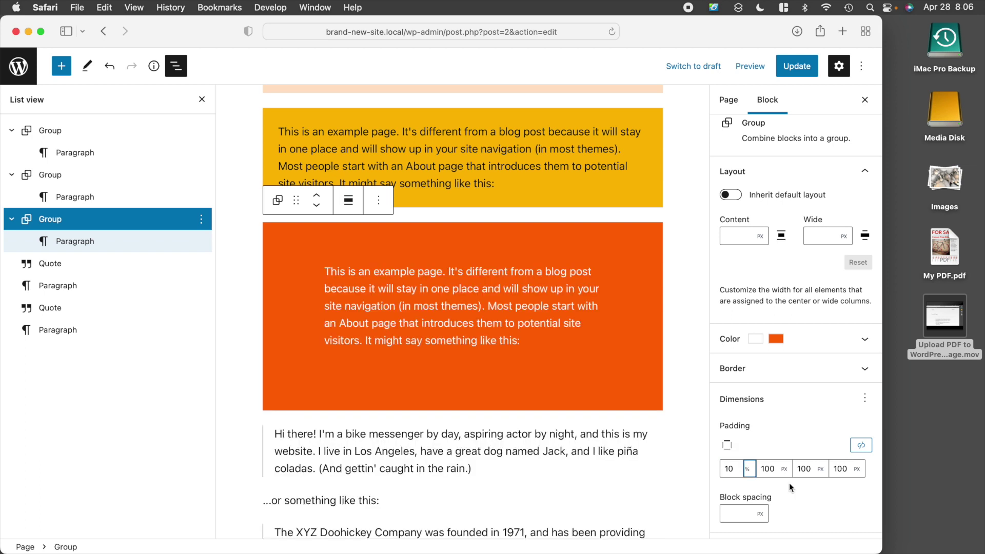
left_click(787, 470)
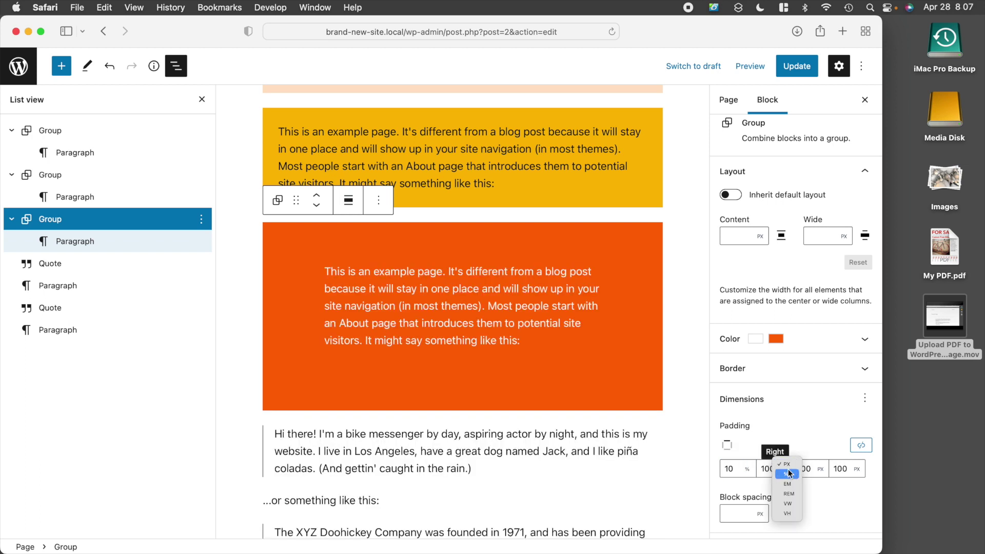
left_click(793, 488)
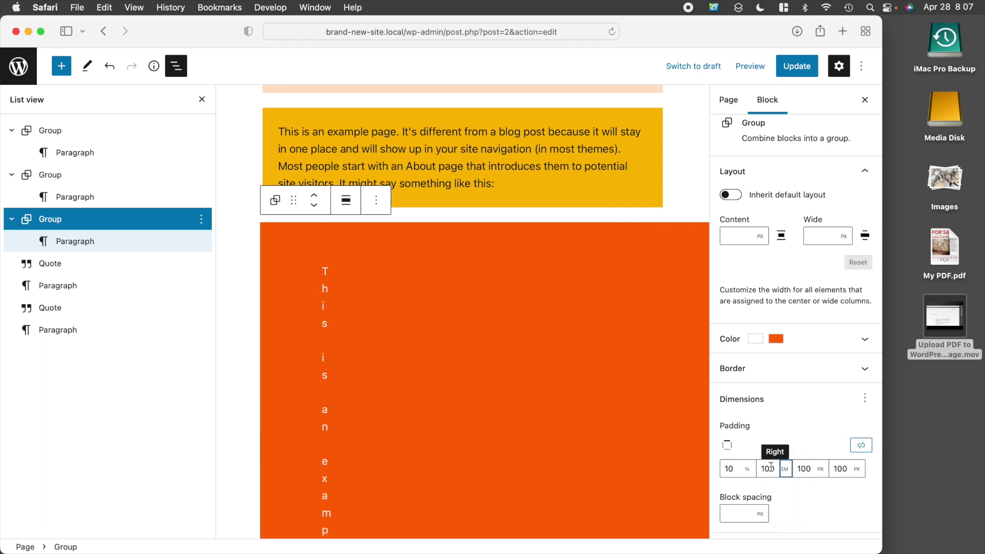
double_click(768, 469)
type("10")
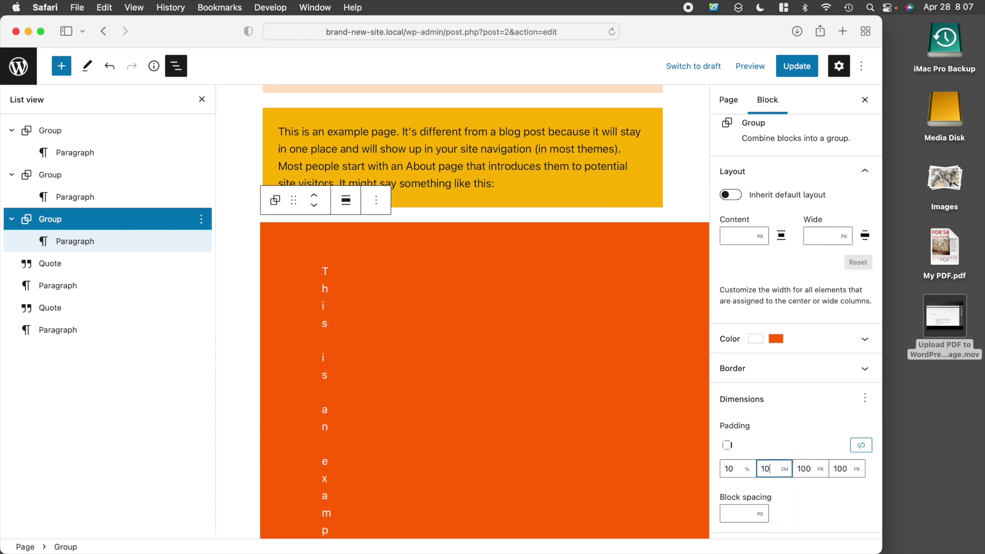
key("Tab")
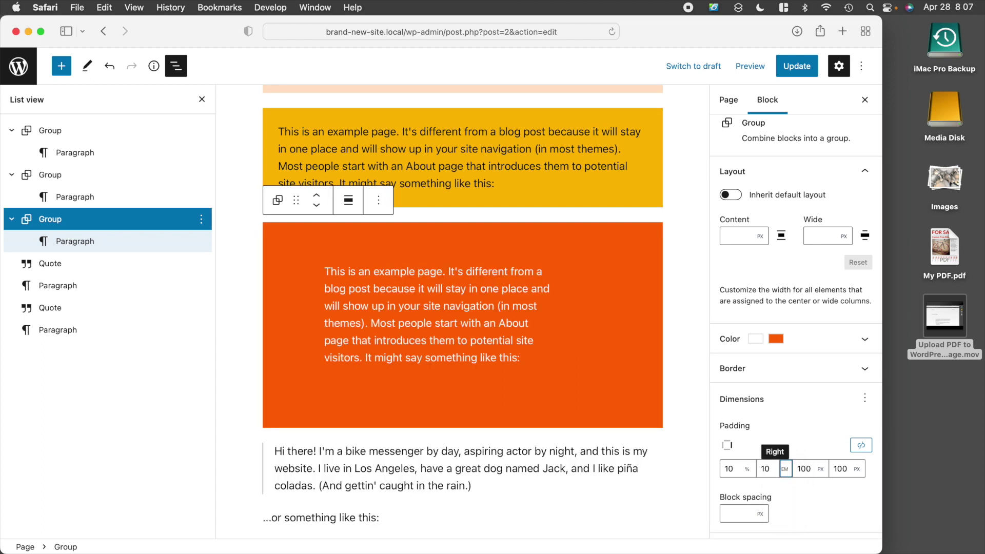
Set the orange Group's bottom padding to 10% and its left padding to 50 px.
double_click(809, 470)
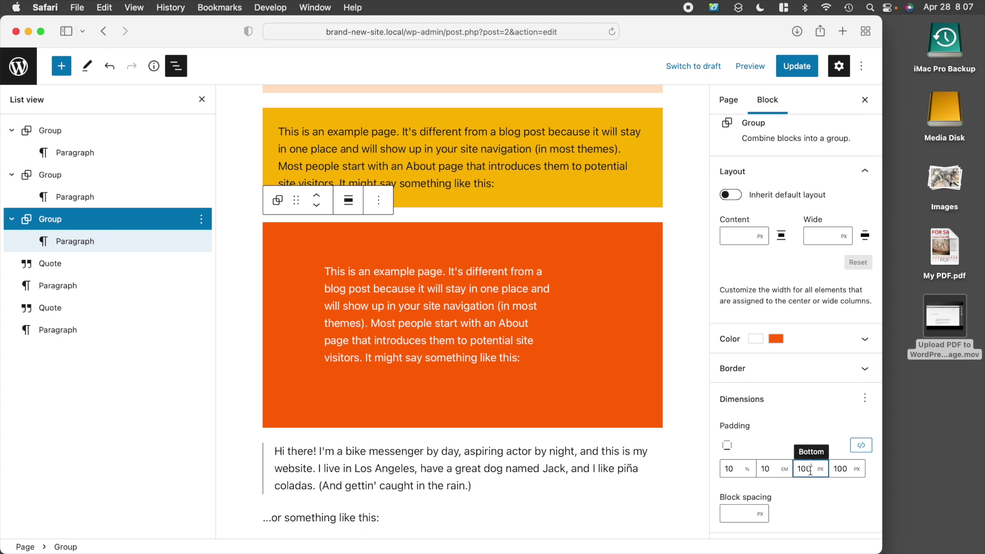
type("0")
key("Tab")
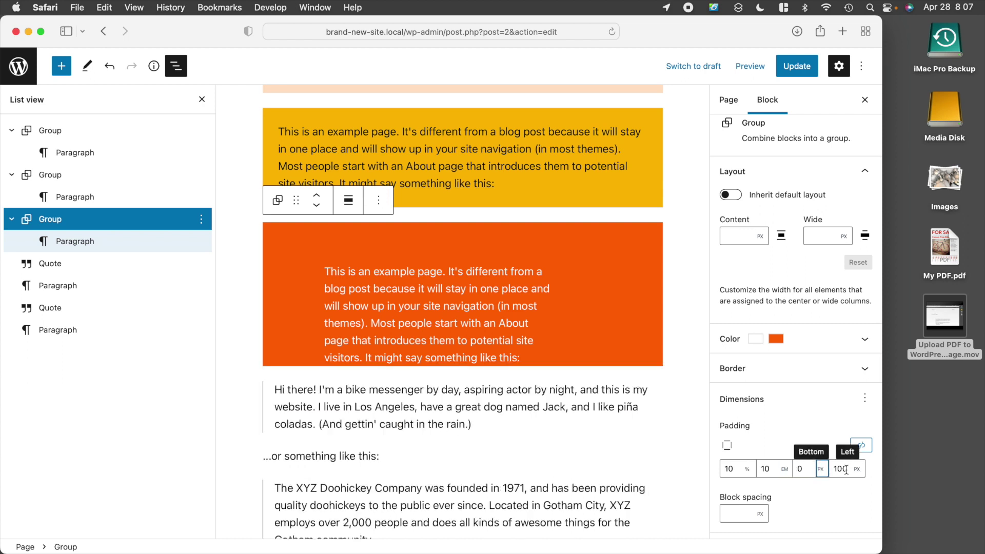
key("Tab")
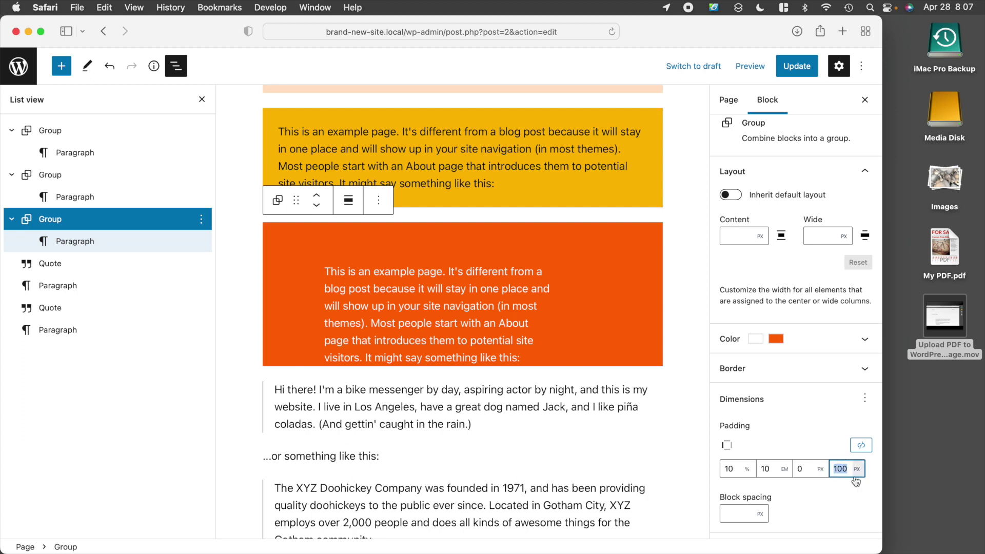
type("50")
key("Tab")
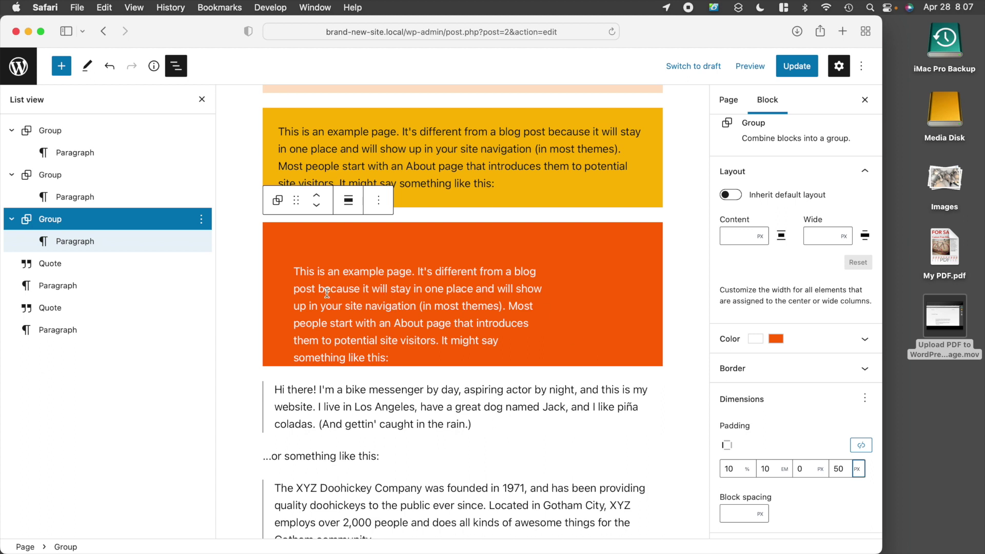
left_click(806, 469)
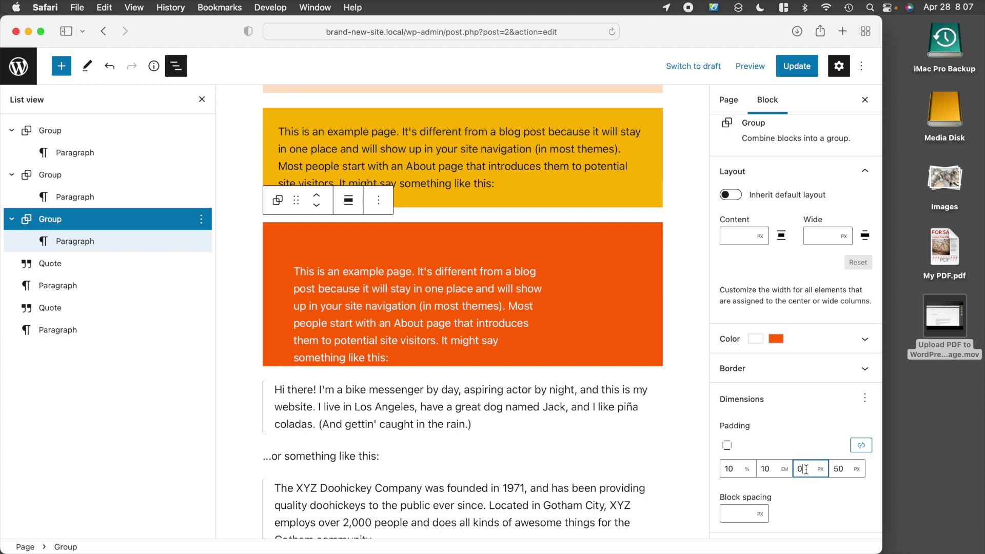
type("10")
key("Tab")
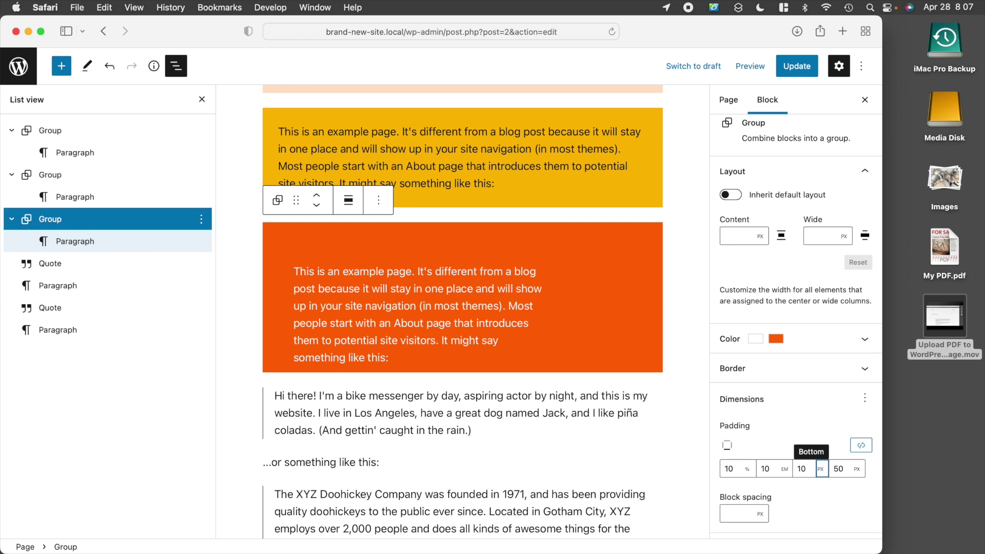
double_click(802, 469)
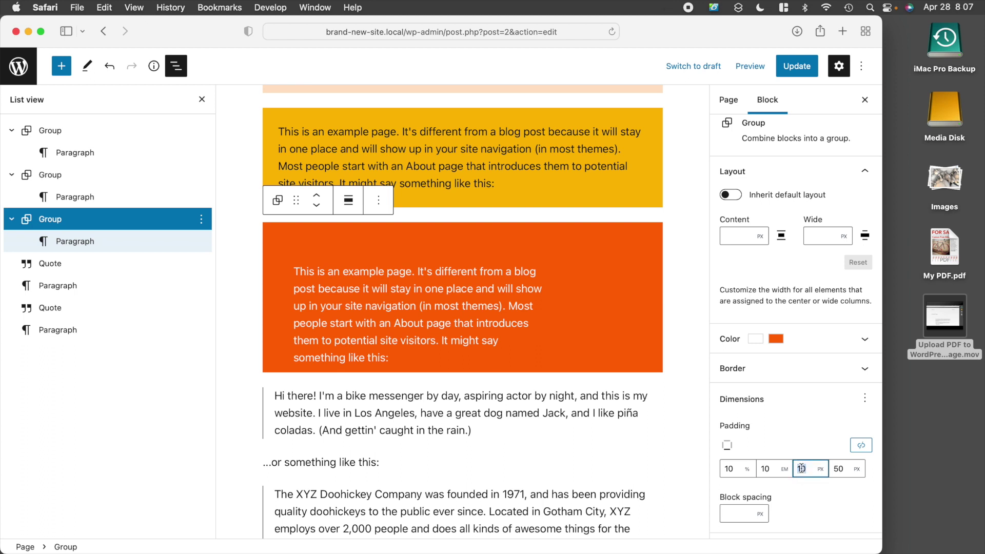
left_click(821, 469)
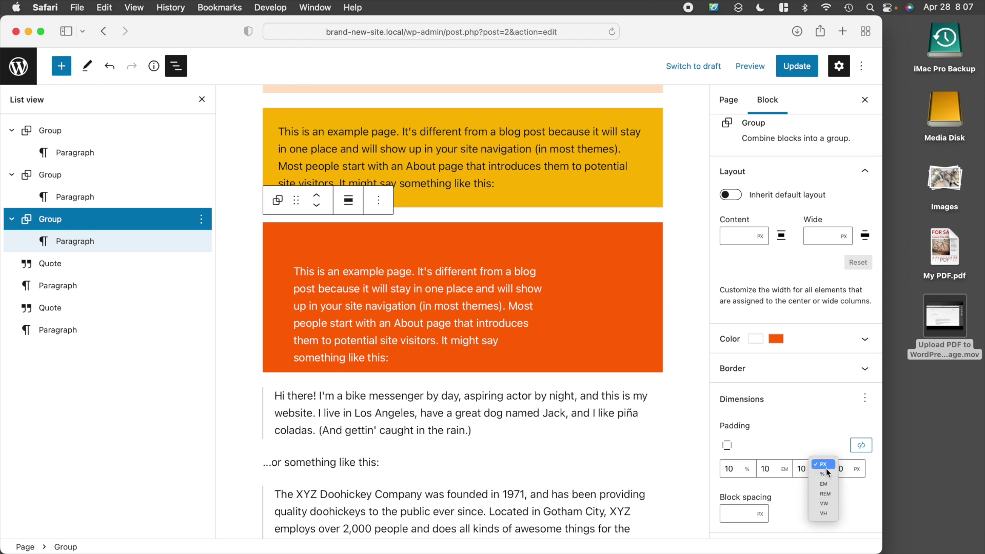
key("Escape")
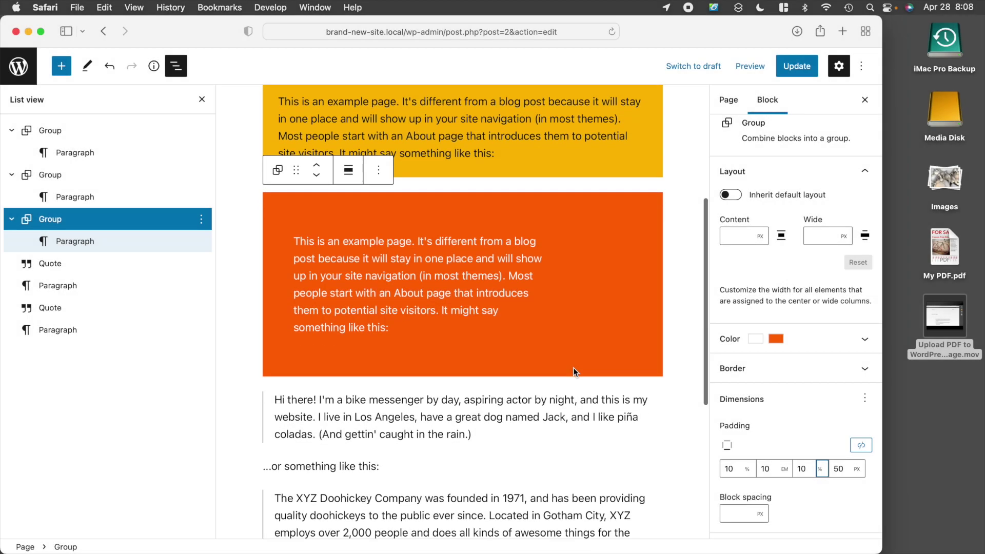
scroll(780, 424, "down", 1)
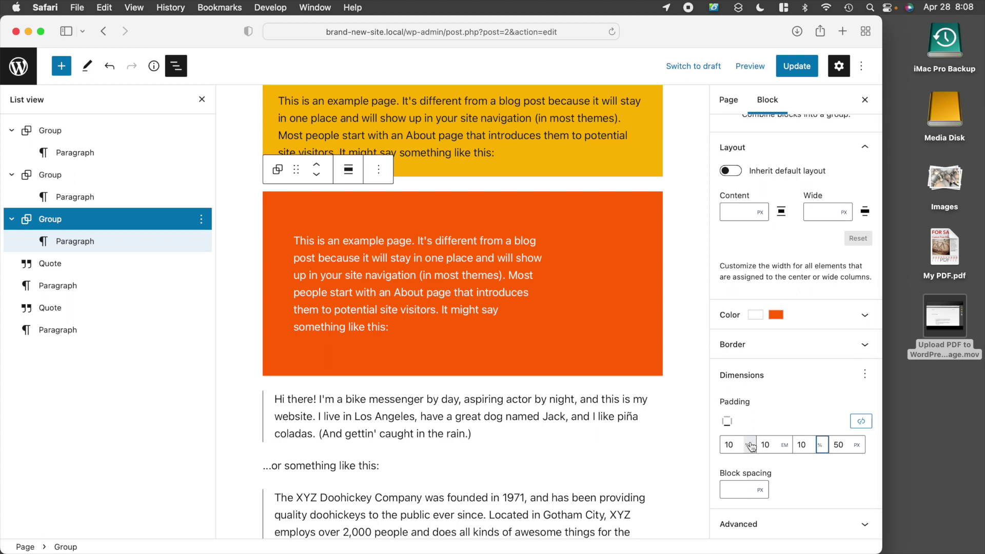
Relink the orange Group's padding sides and set all four to 10%.
left_click(862, 425)
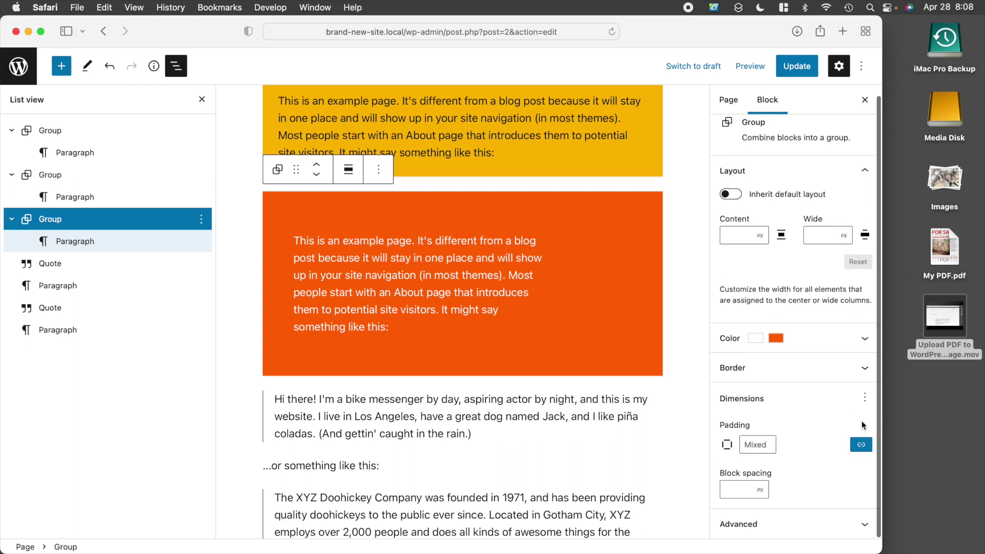
left_click(755, 445)
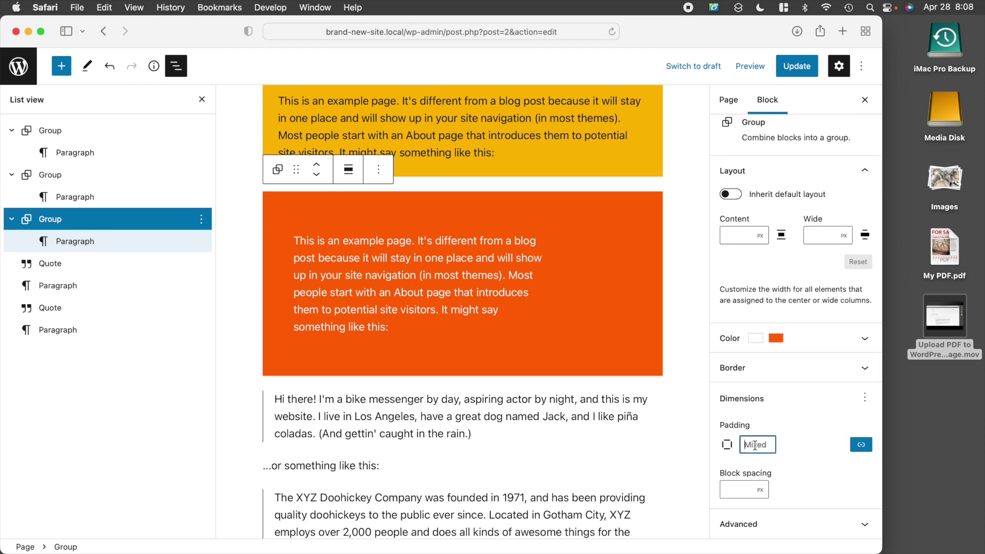
type("10")
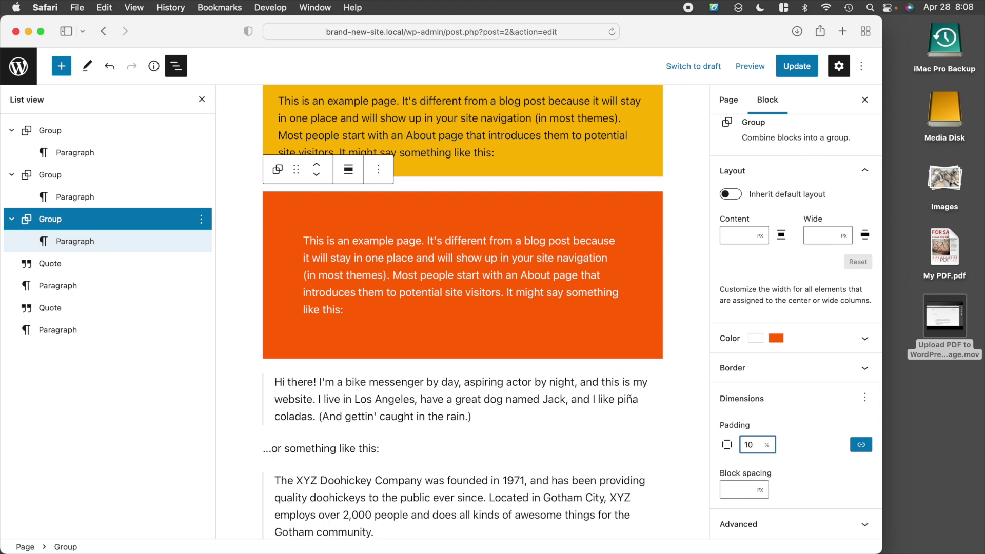
scroll(384, 378, "down", 5)
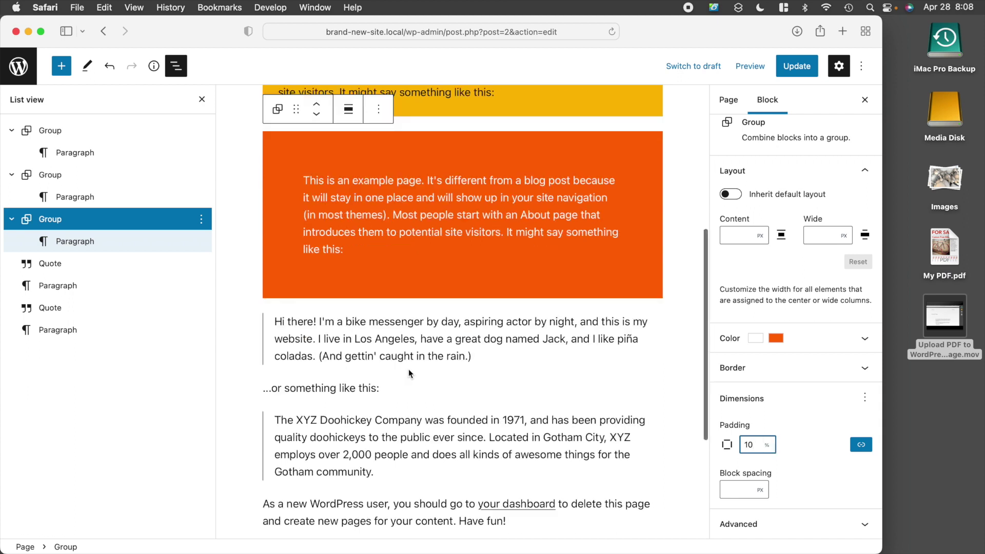
left_click(350, 423)
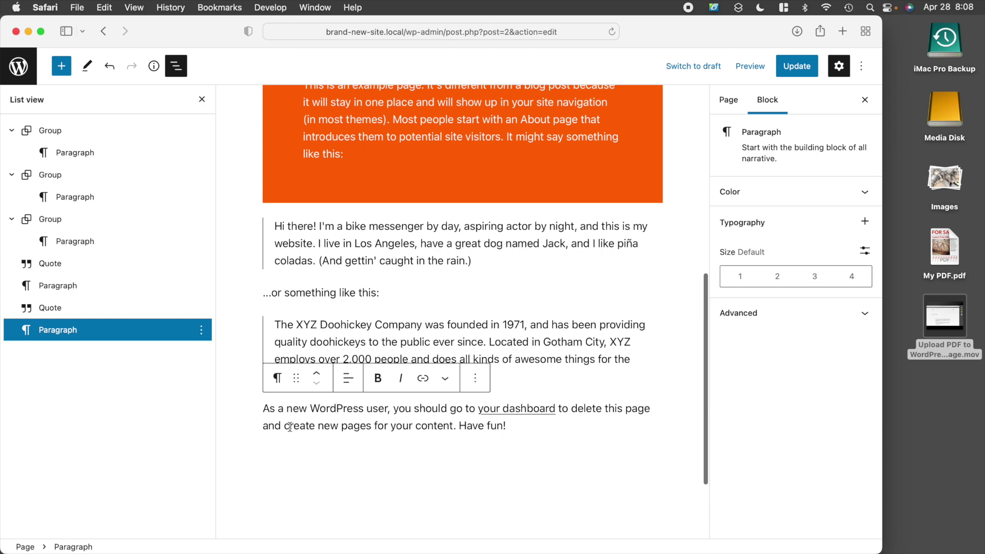
Turn the last paragraph into a Group and duplicate the paragraph inside it.
left_click(277, 378)
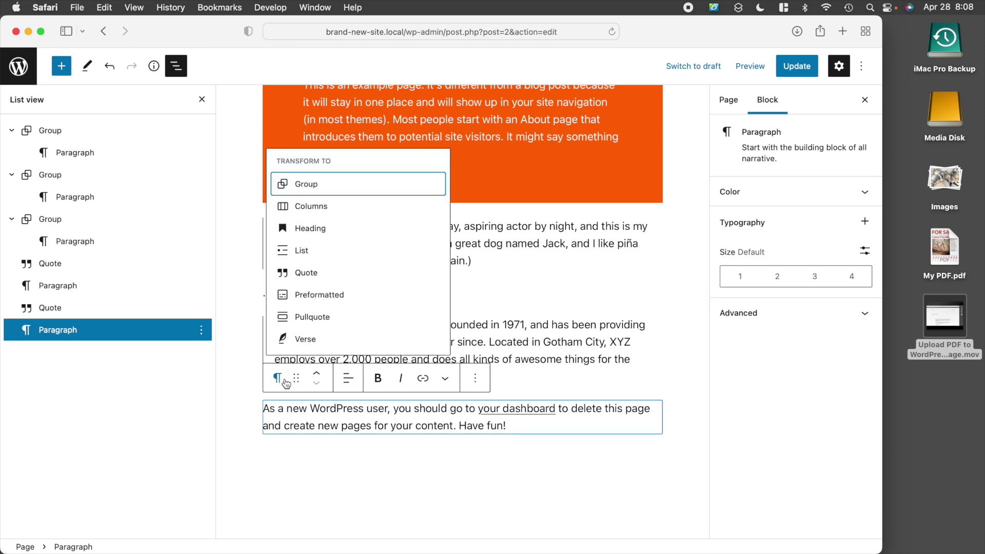
left_click(301, 185)
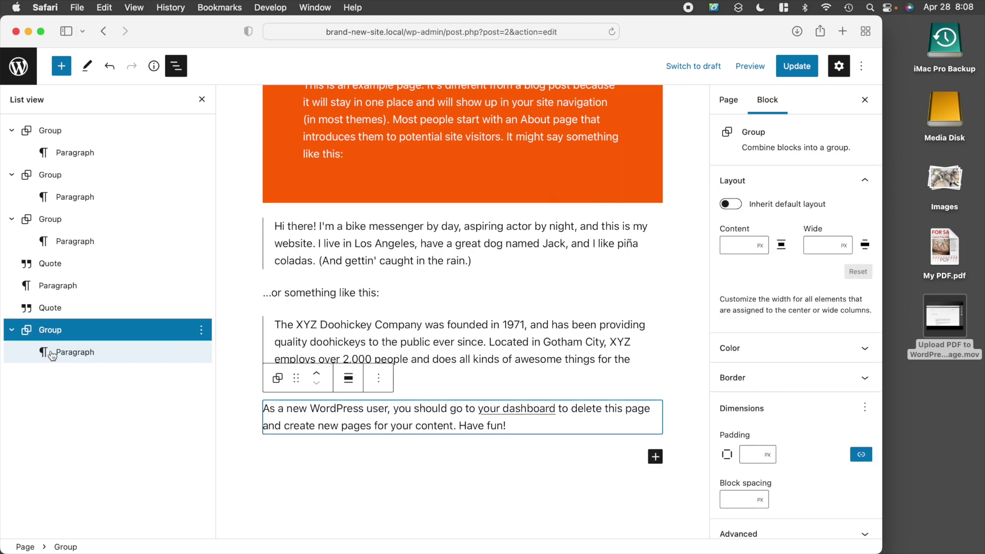
mouse_move(194, 356)
left_click(70, 358)
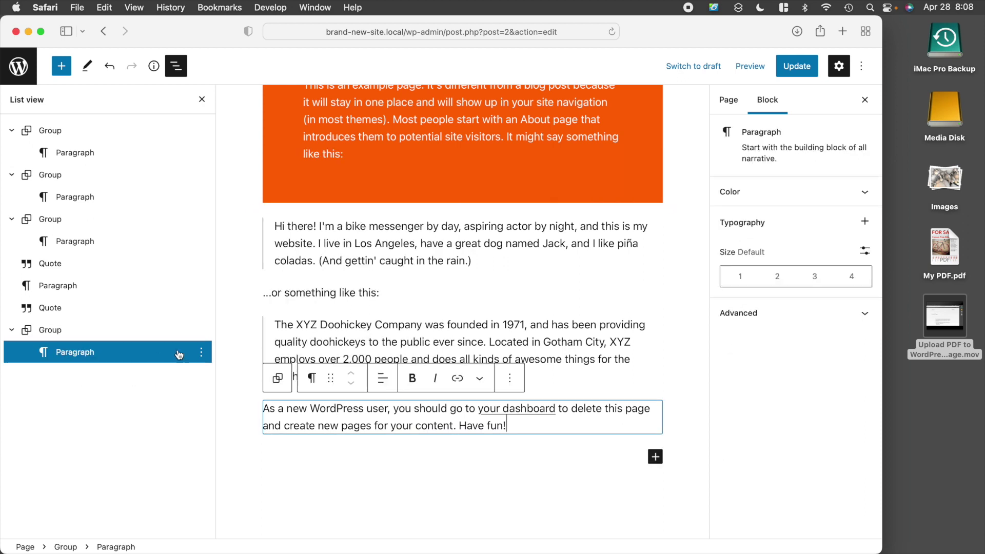
left_click(201, 352)
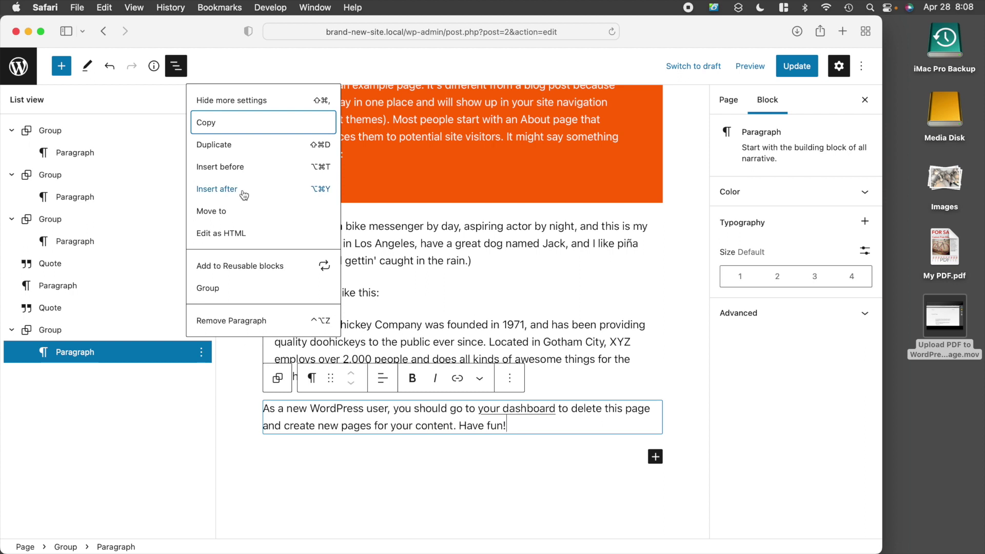
left_click(229, 151)
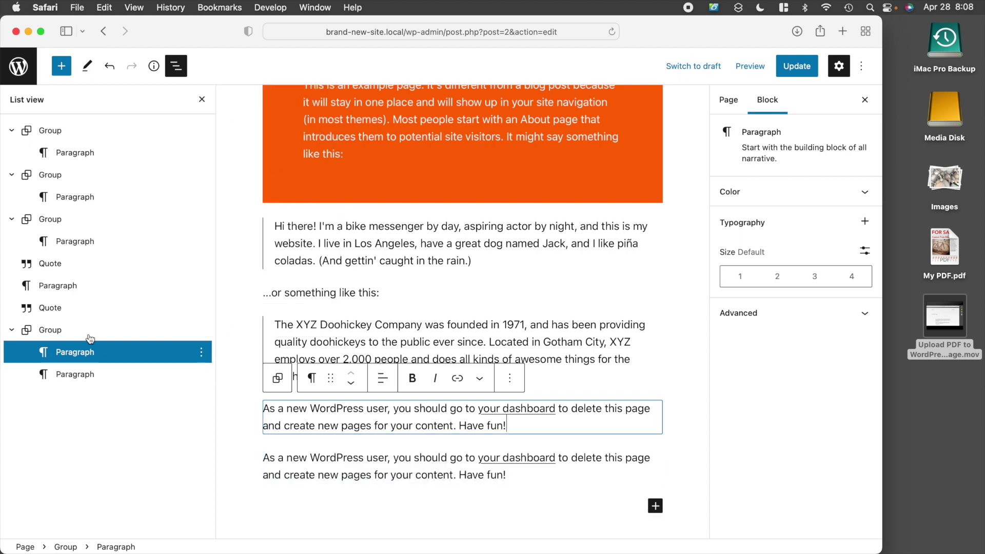
Give the new Group a light-blue (#8ed1fc) background.
left_click(55, 331)
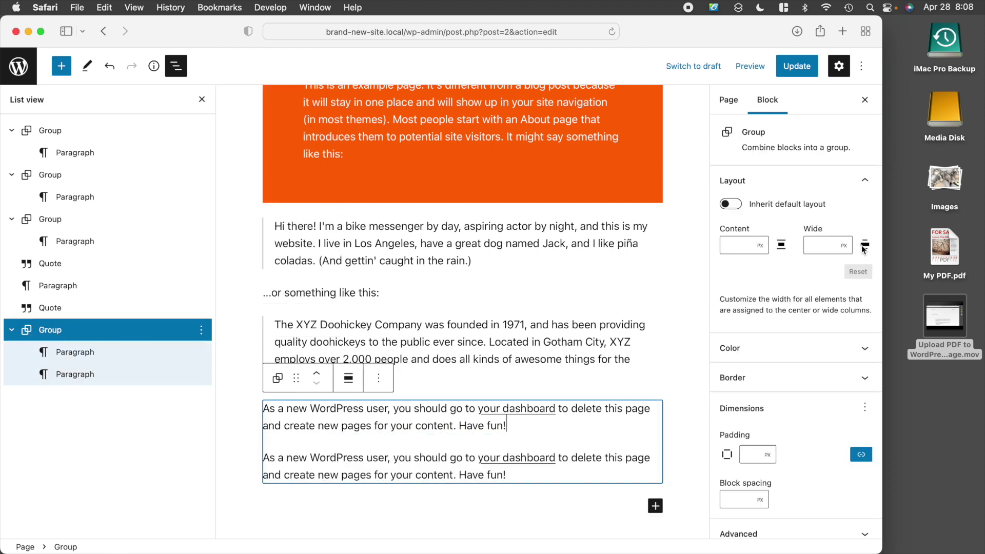
left_click(866, 351)
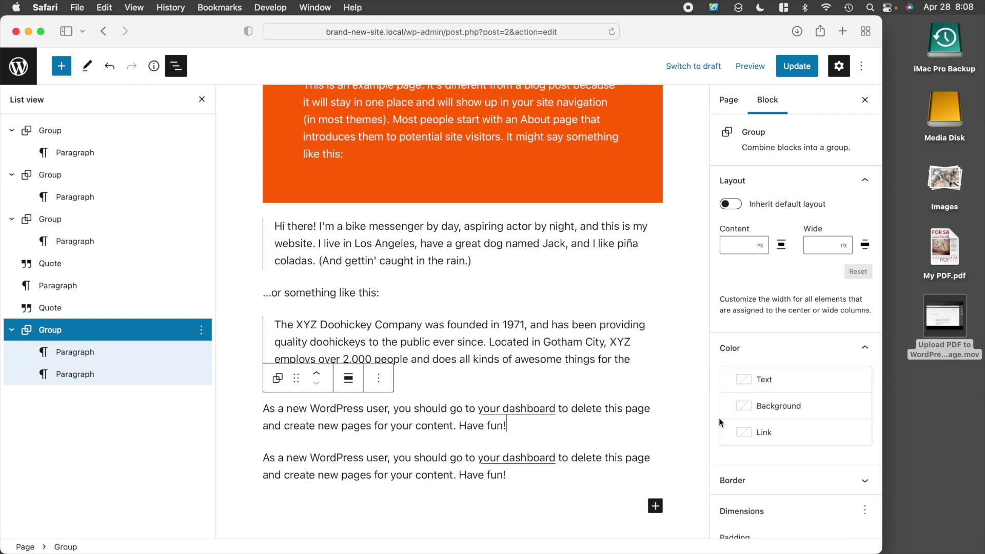
left_click(746, 408)
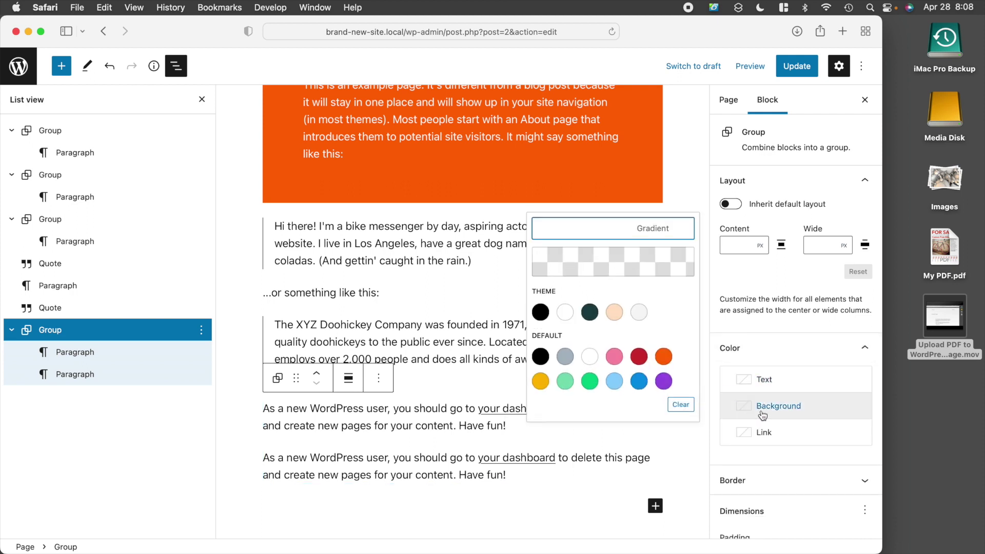
left_click(615, 382)
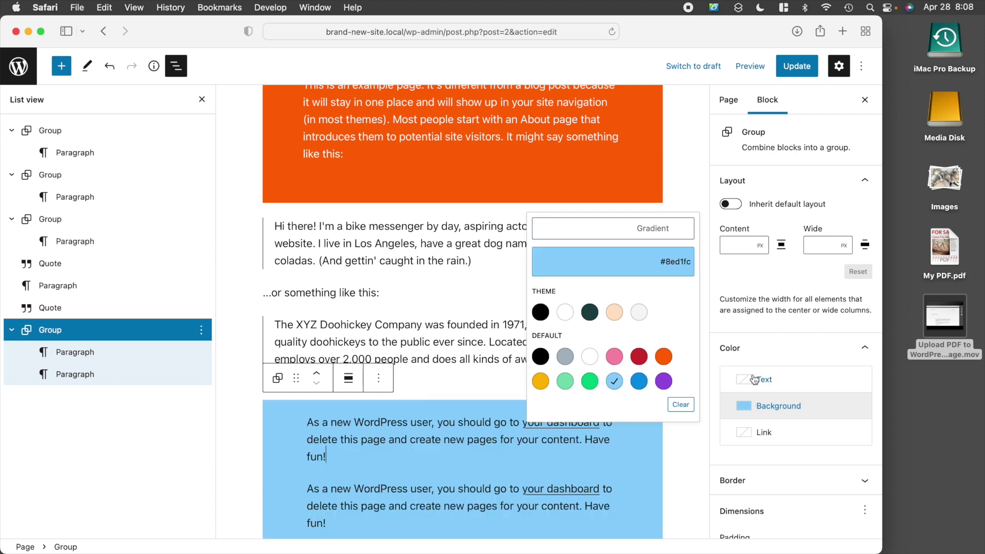
left_click(709, 329)
left_click(649, 407)
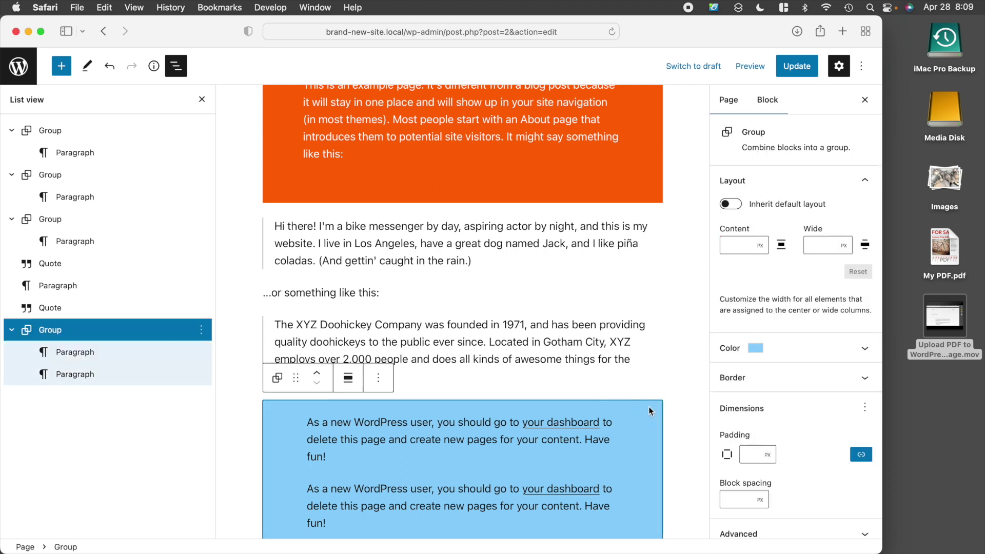
scroll(766, 408, "down", 1)
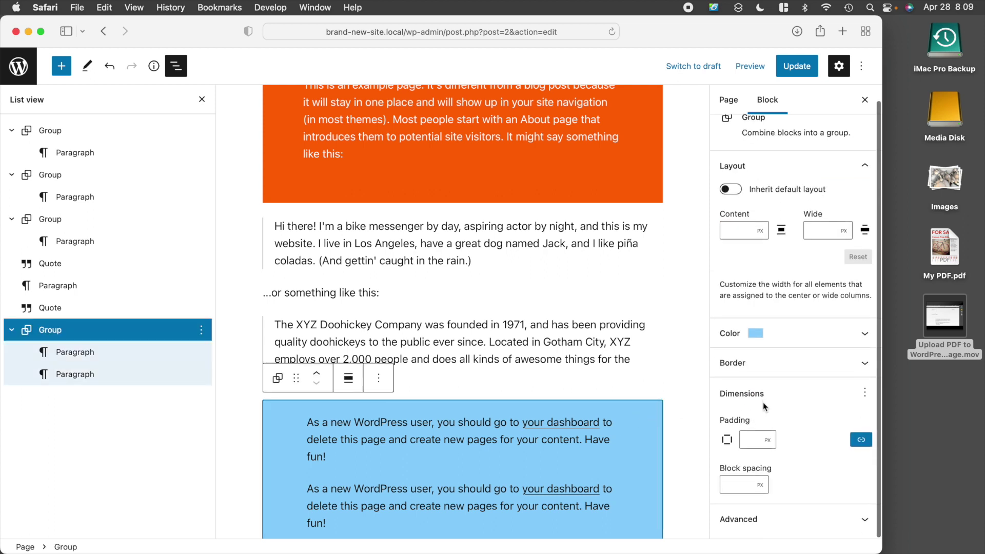
Give the light-blue Group 50 px padding on all sides and 25 px block spacing.
left_click(745, 489)
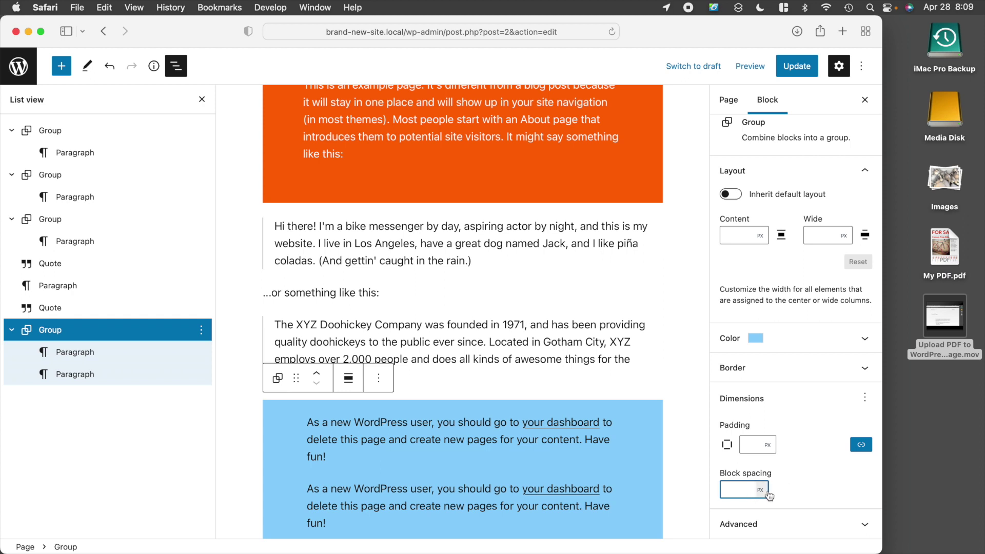
type("10")
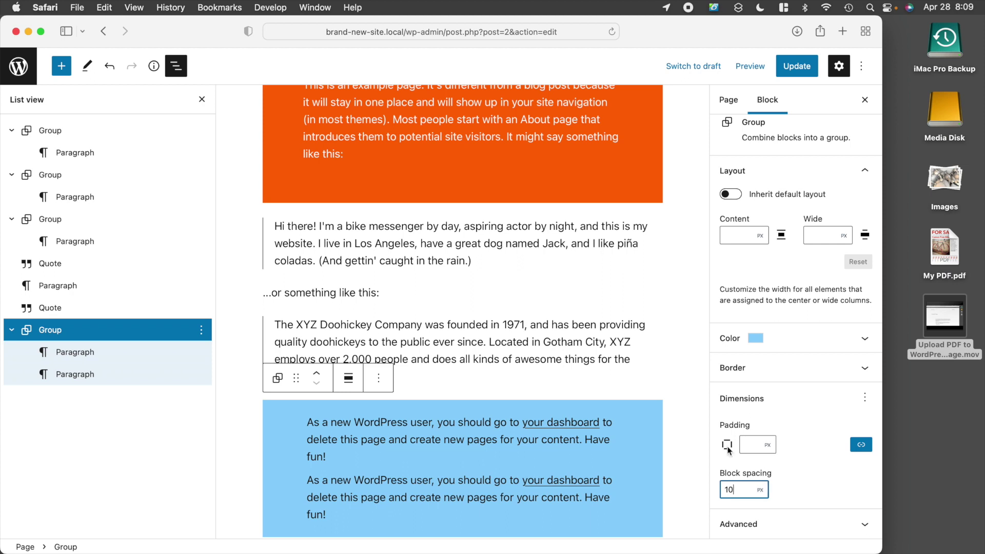
scroll(670, 418, "down", 5)
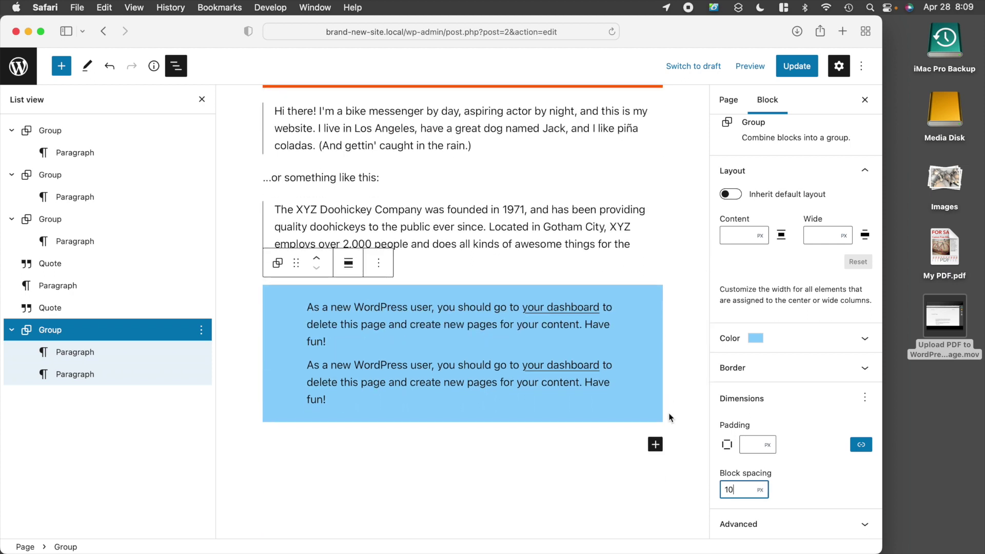
key("BackSpace")
key("BackSpace")
type("50")
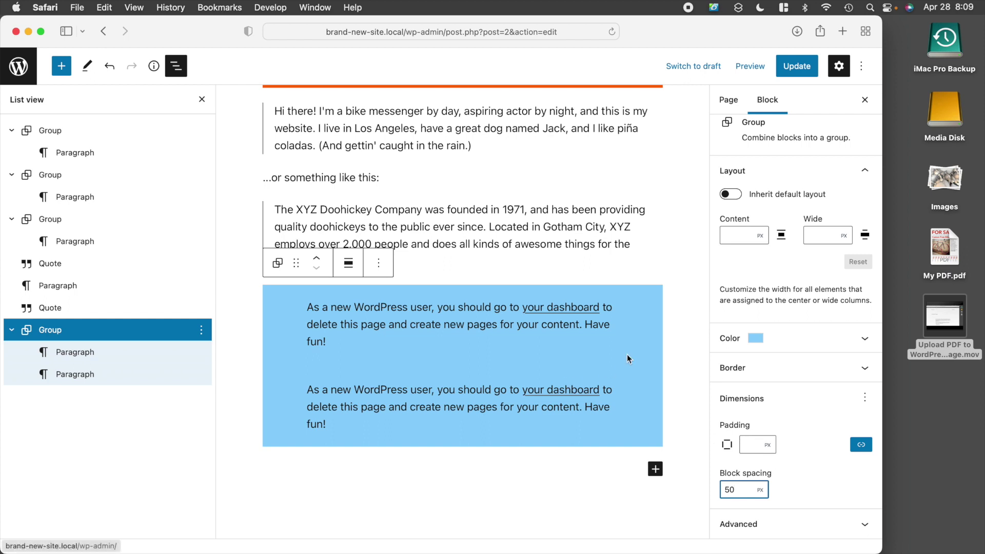
left_click(650, 356)
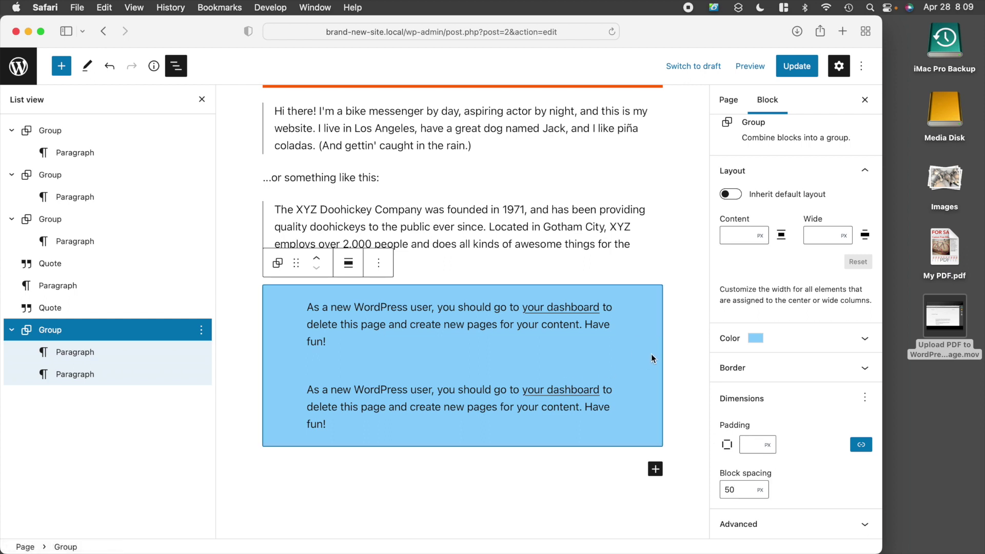
left_click(757, 445)
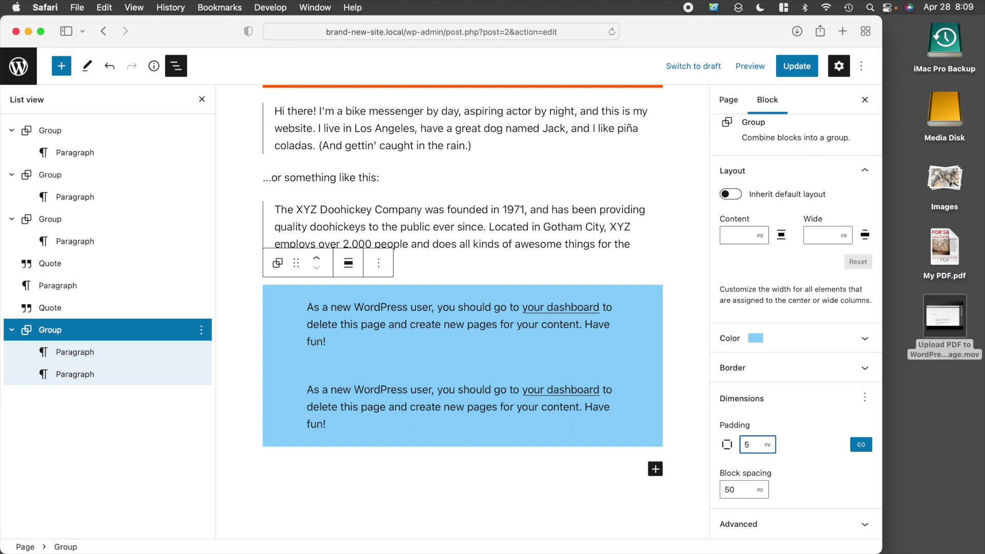
key("Return")
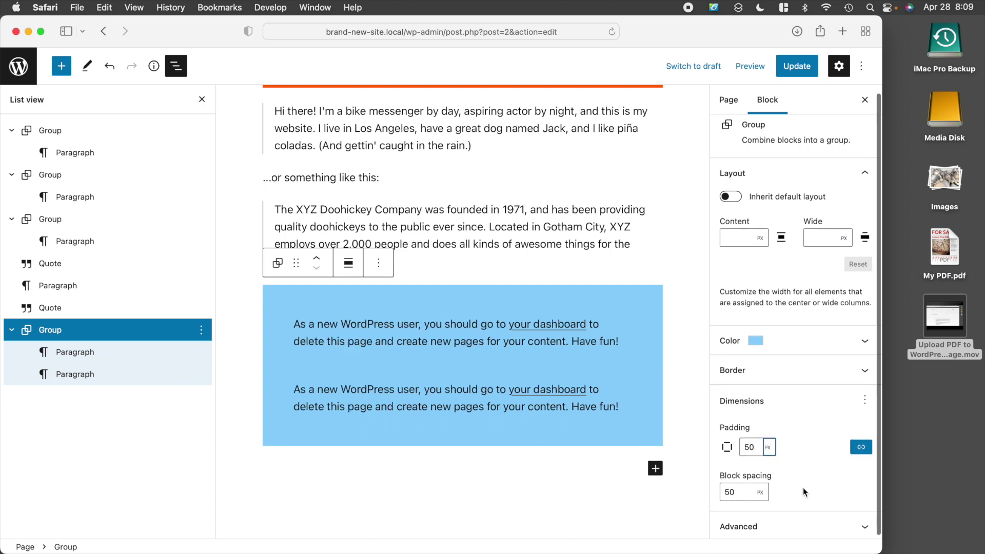
double_click(744, 492)
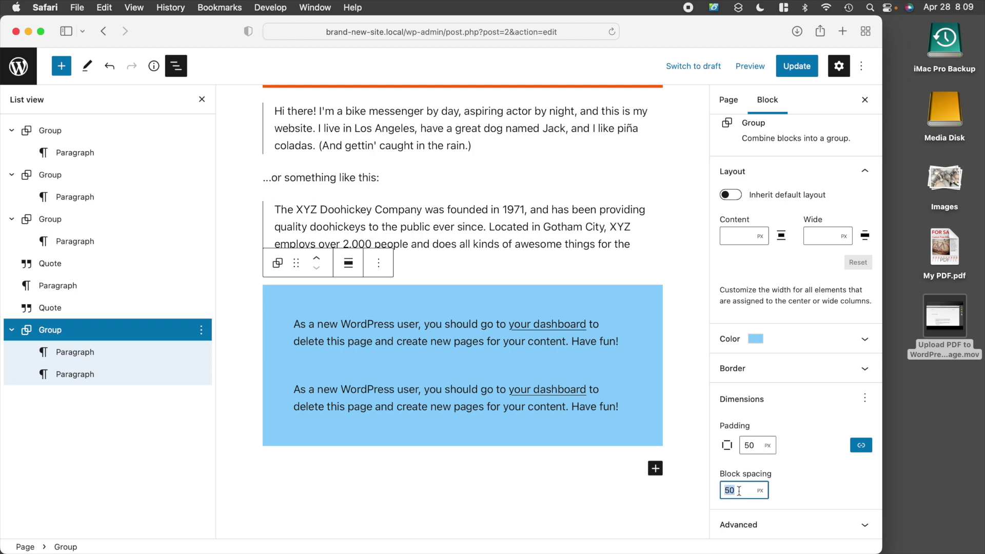
type("25")
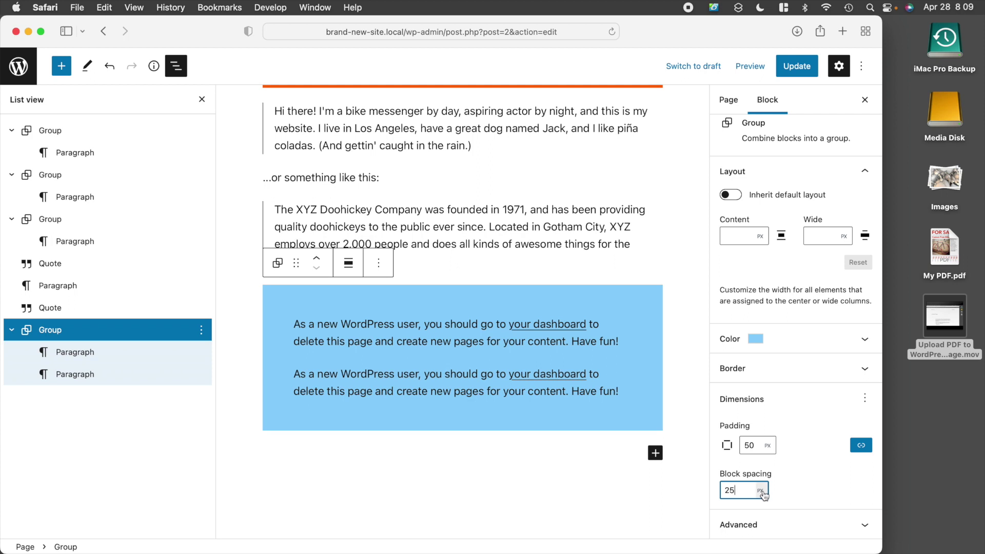
left_click(807, 493)
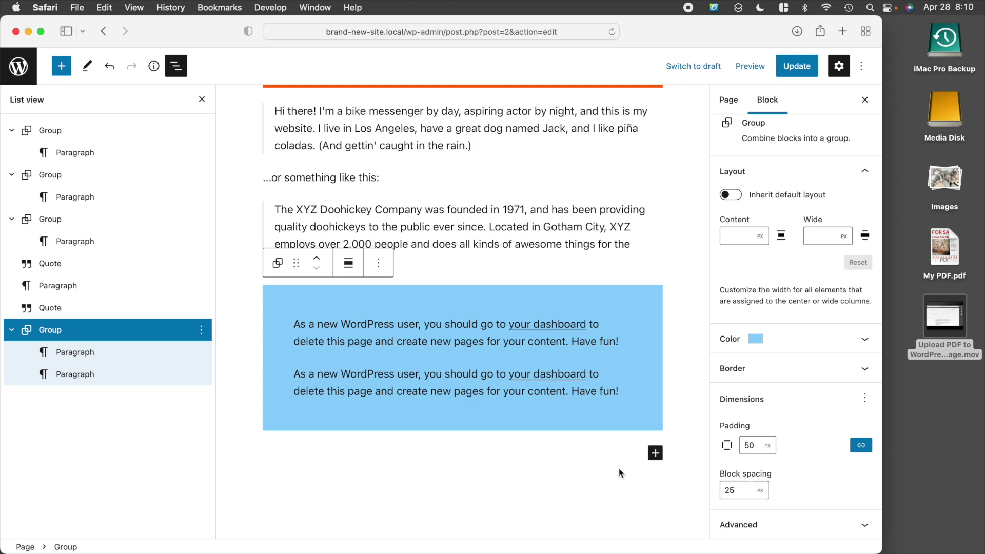
Give the group's first paragraph a Vivid cyan blue (#0693e3) background.
left_click(85, 356)
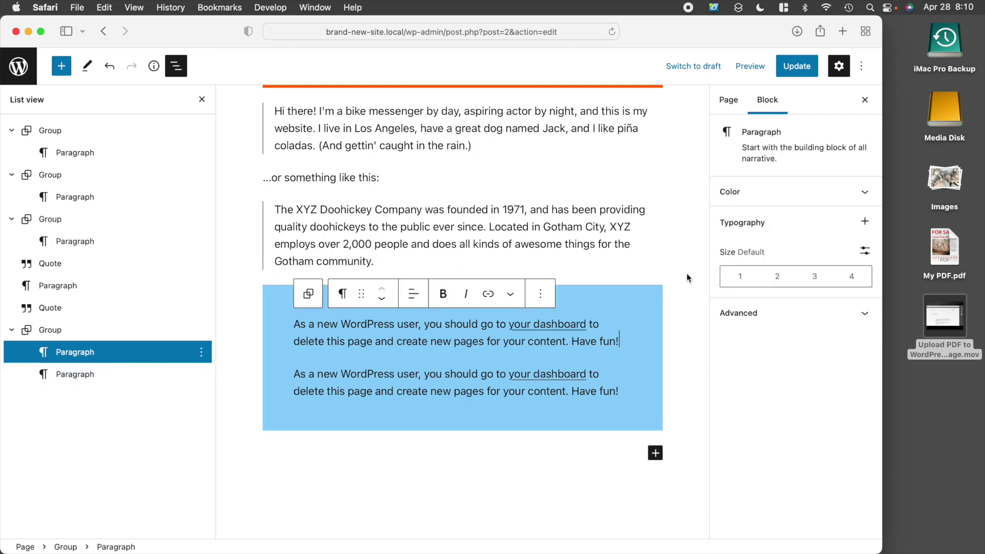
left_click(866, 193)
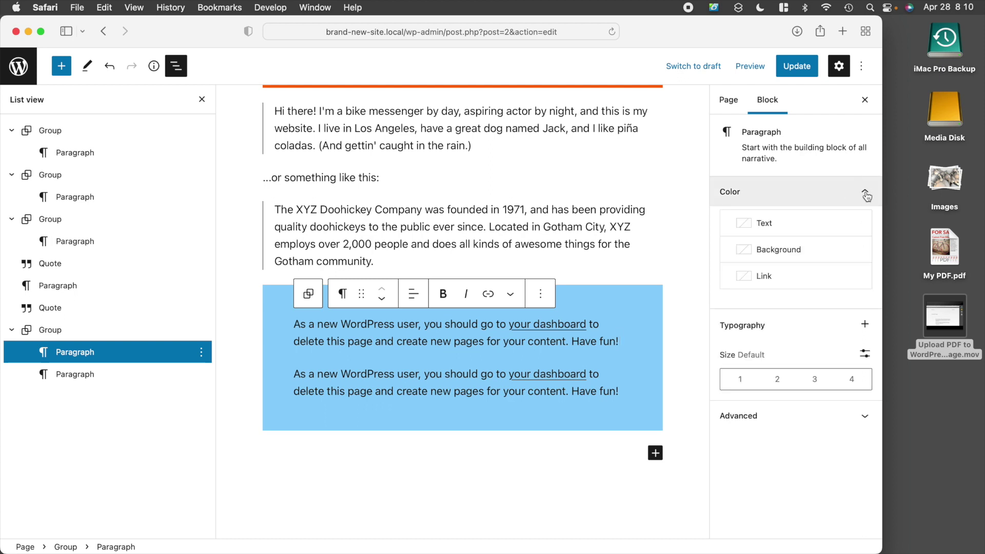
left_click(776, 250)
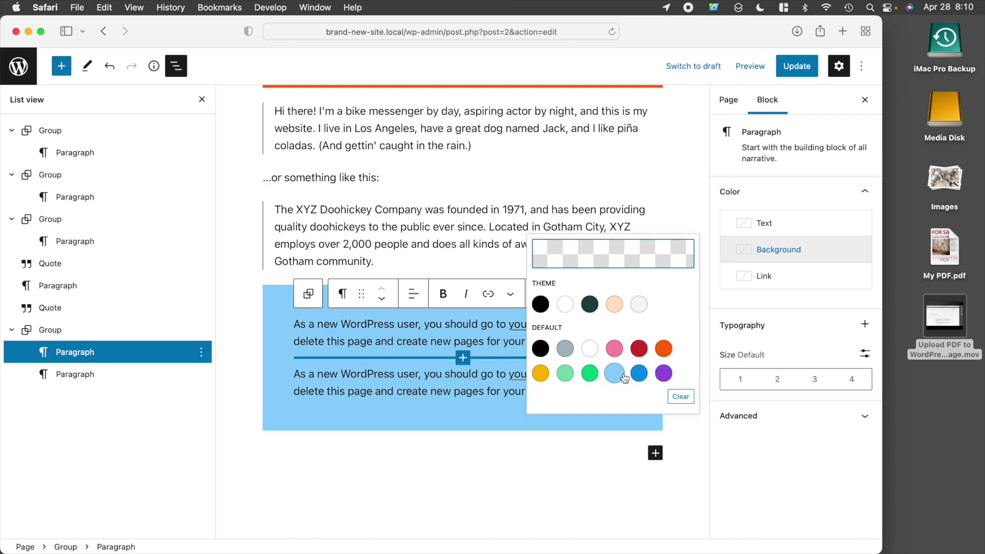
left_click(640, 374)
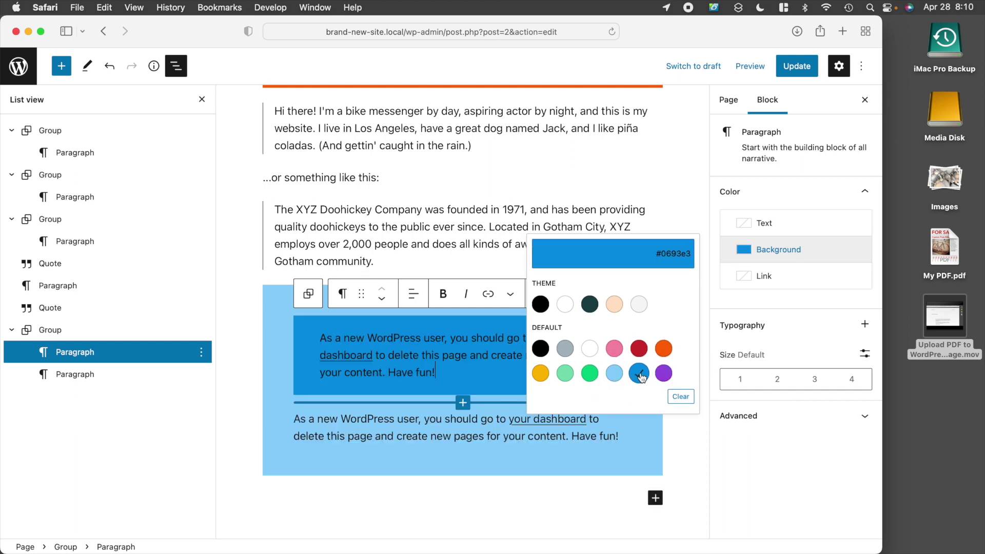
left_click(805, 320)
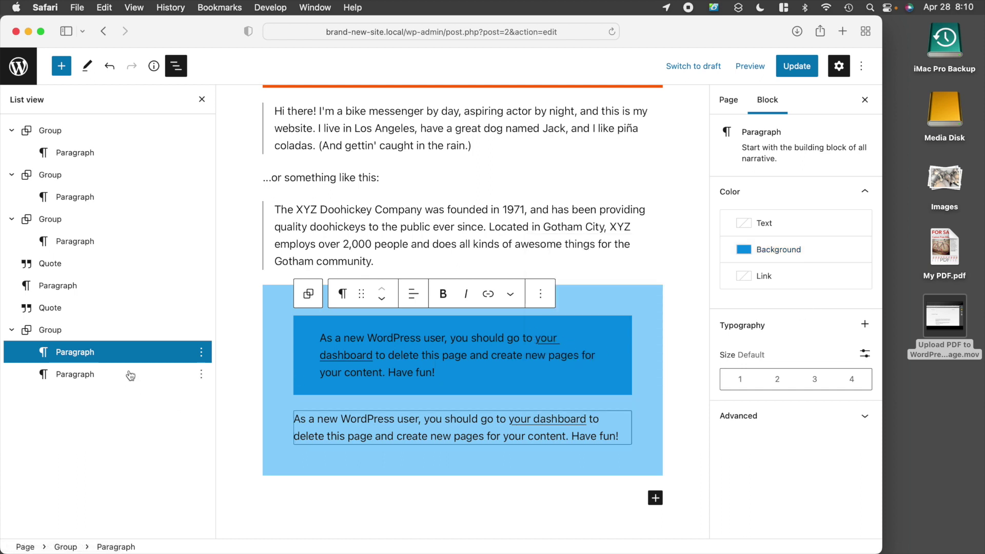
Give the second paragraph the same Vivid cyan blue background.
left_click(105, 377)
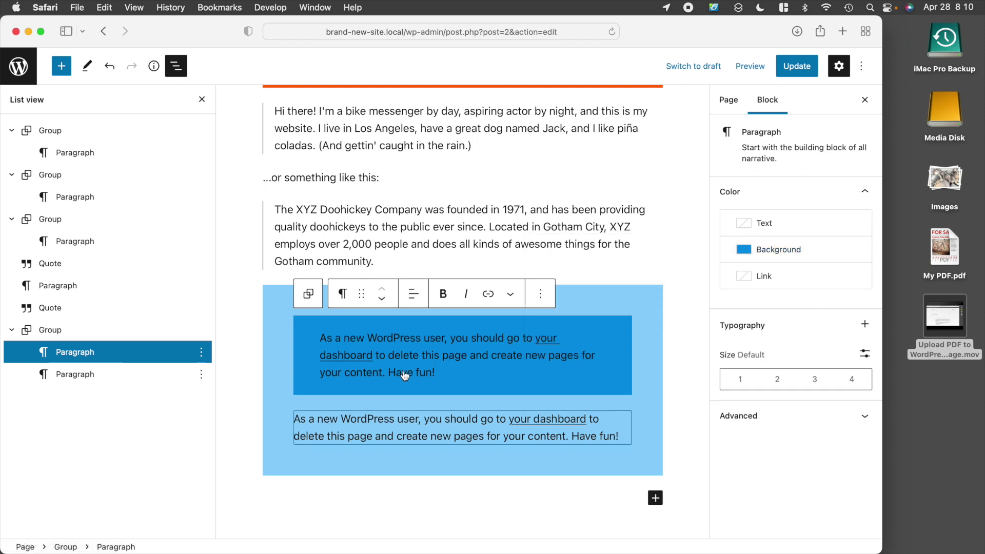
left_click(865, 192)
left_click(801, 256)
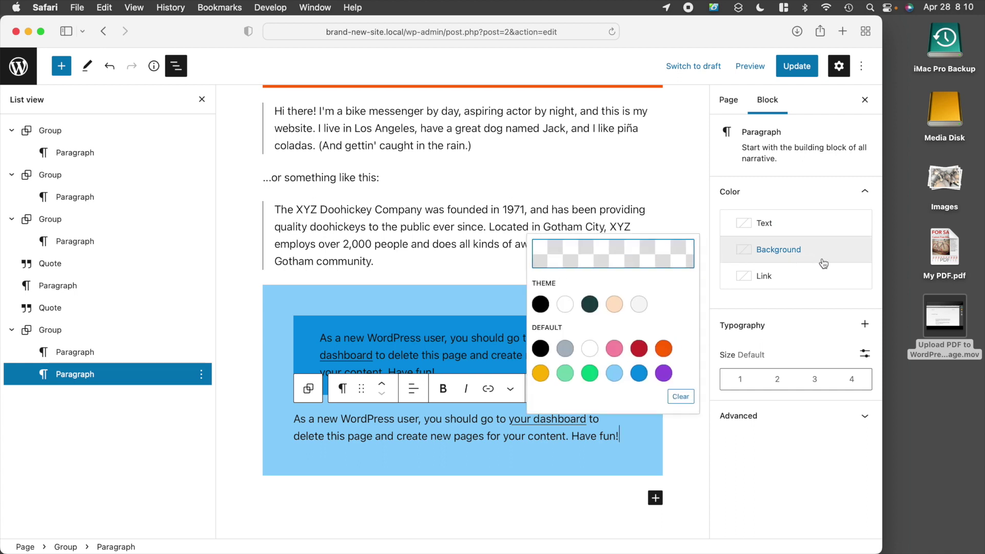
left_click(639, 373)
left_click(701, 463)
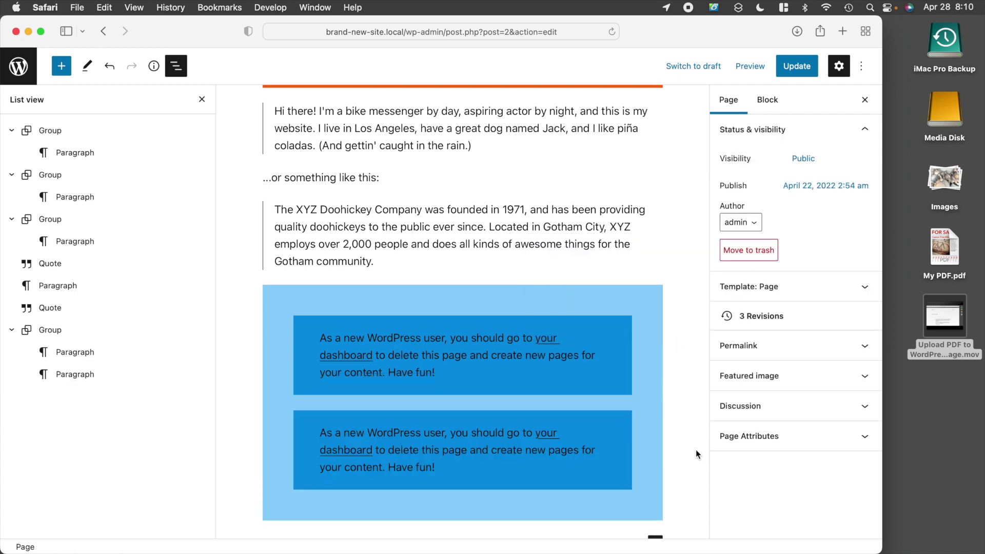
scroll(696, 449, "down", 3)
left_click(508, 226)
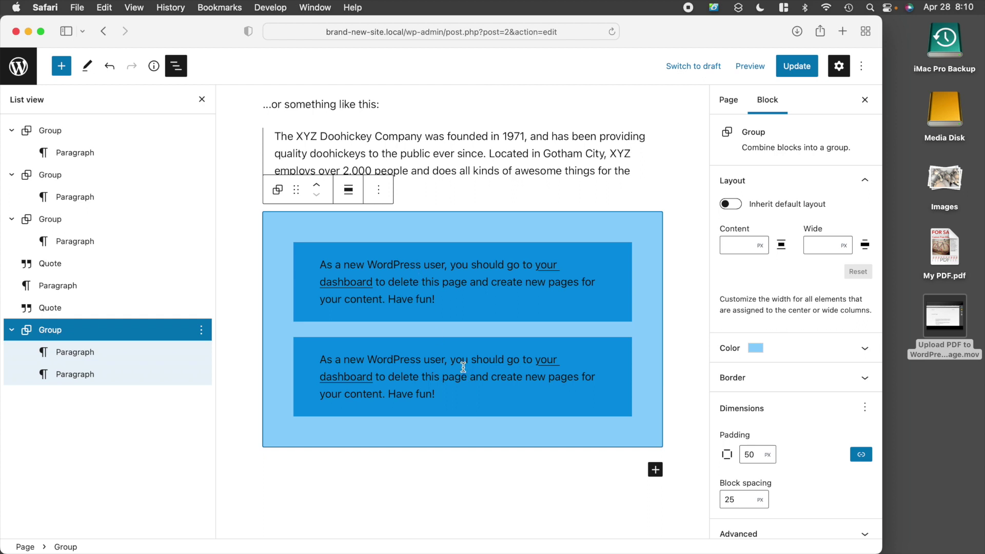
left_click(739, 495)
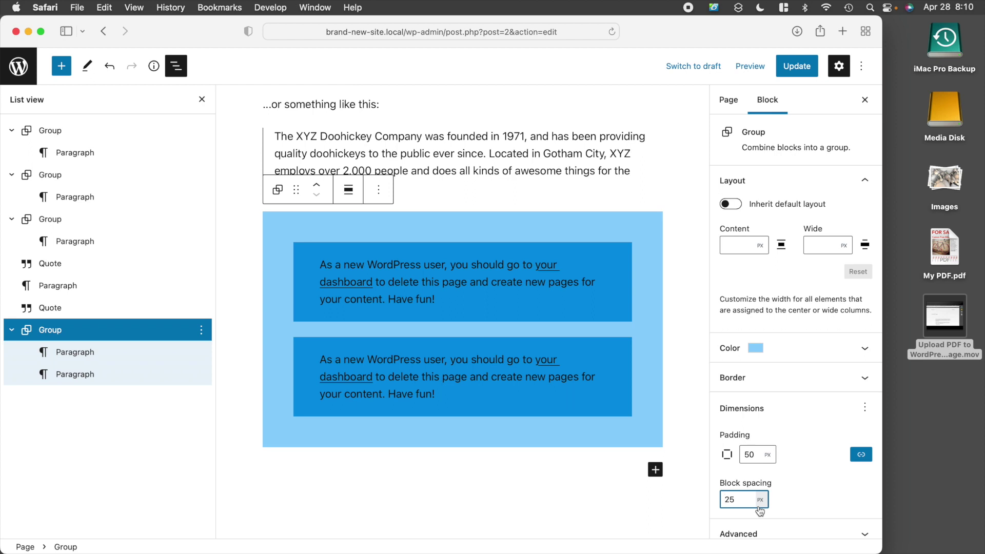
type("-")
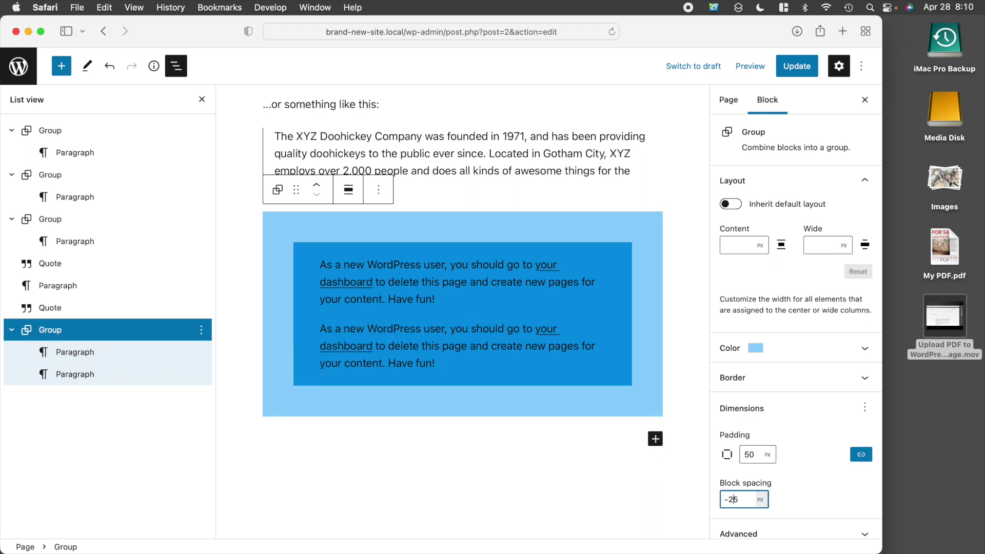
key("Delete")
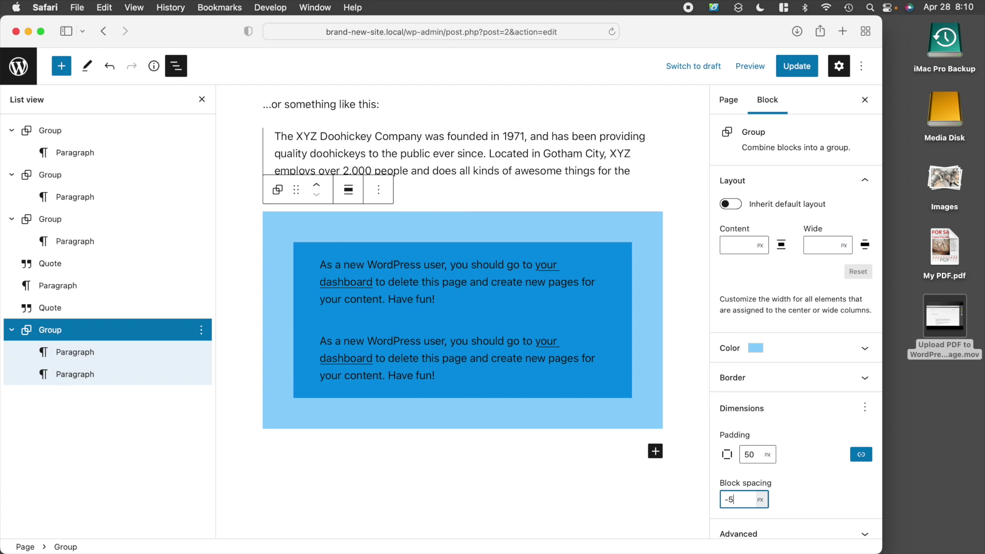
type("0")
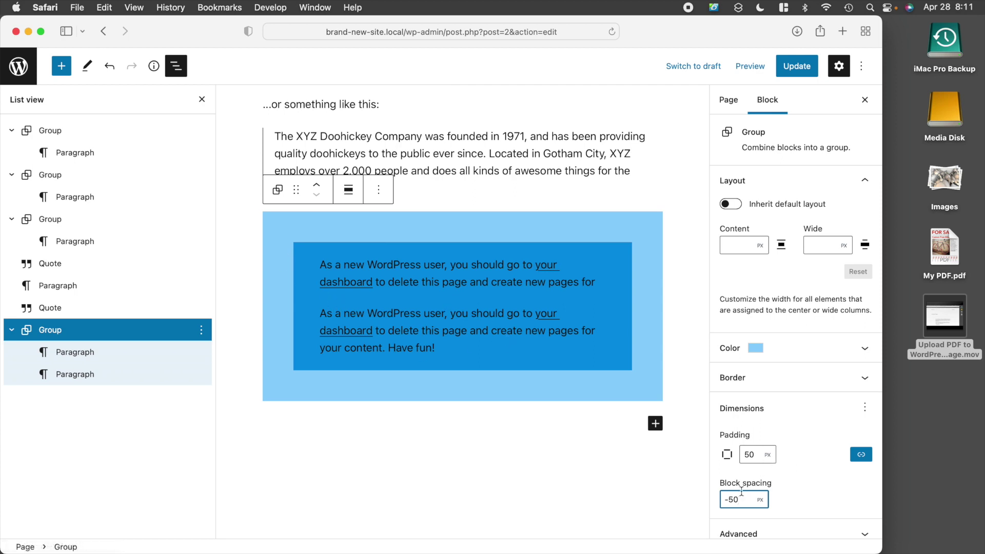
left_click_drag(741, 499, 723, 499)
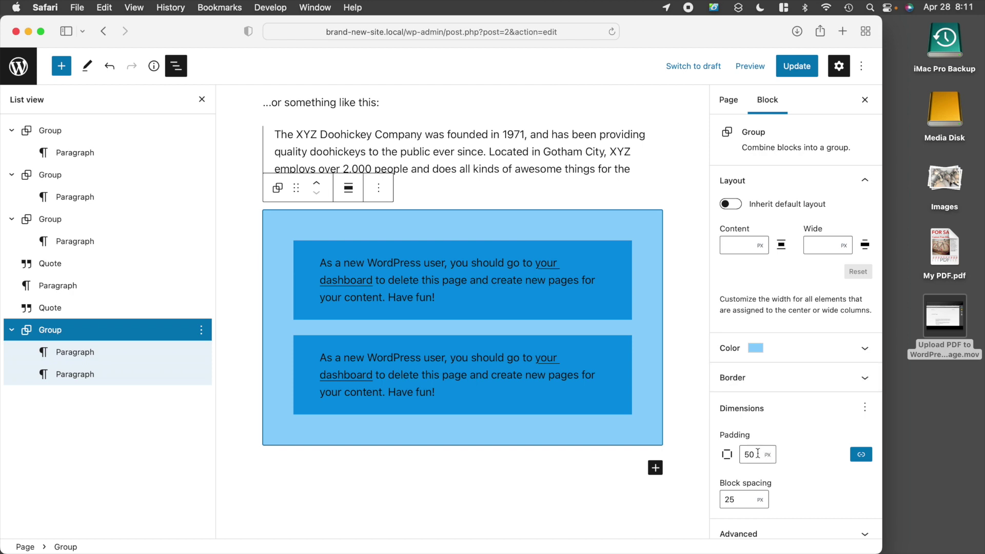
Unlink the light-blue Group's padding and raise the top side to 100 px.
left_click(856, 460)
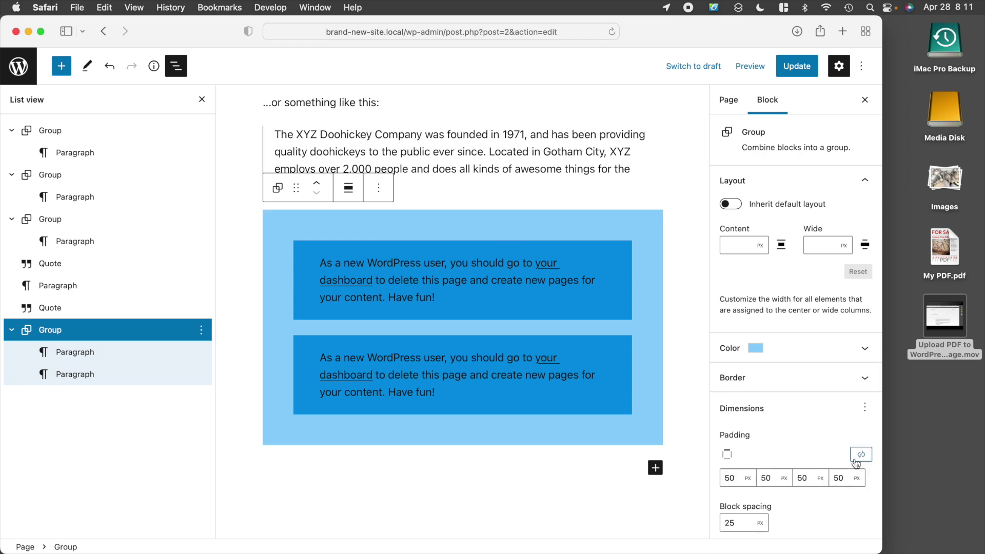
double_click(735, 477)
type("100")
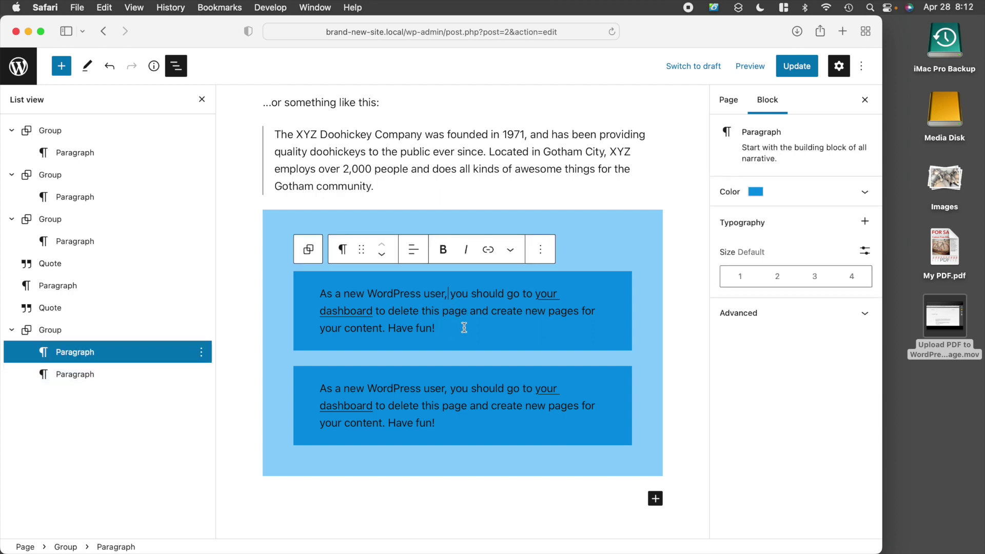
left_click(466, 386)
left_click(651, 384)
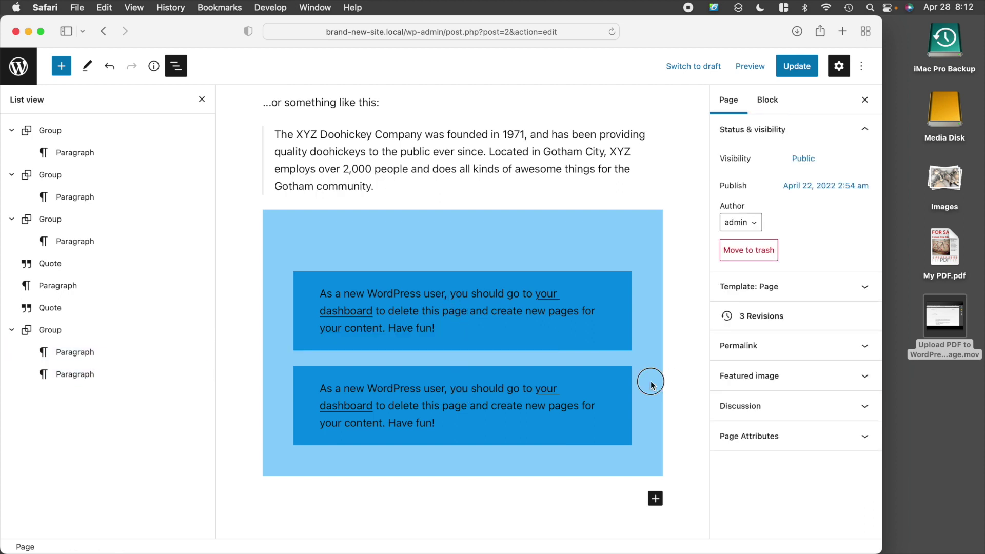